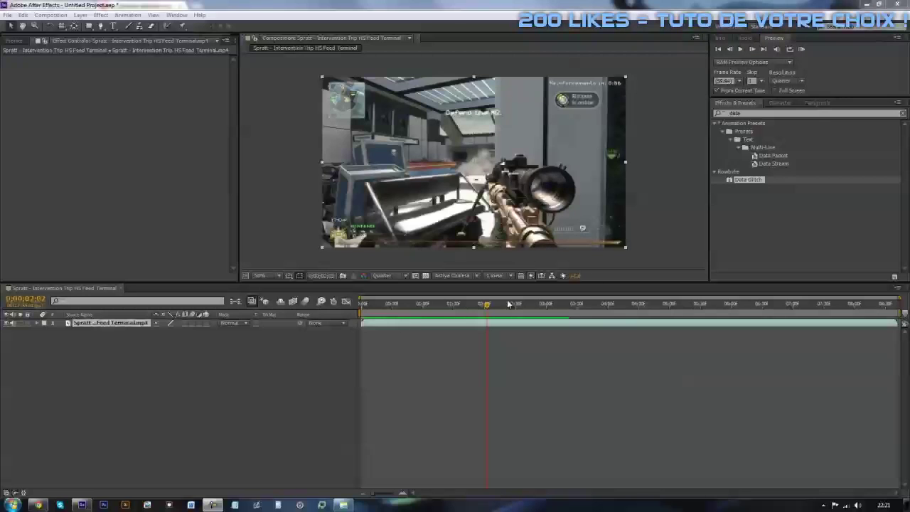
# - Scrub the gameplay clip between about 1;54 and 3;14 to find the scope-in frames
pyautogui.moveTo(515, 303); pyautogui.dragTo(458, 303)
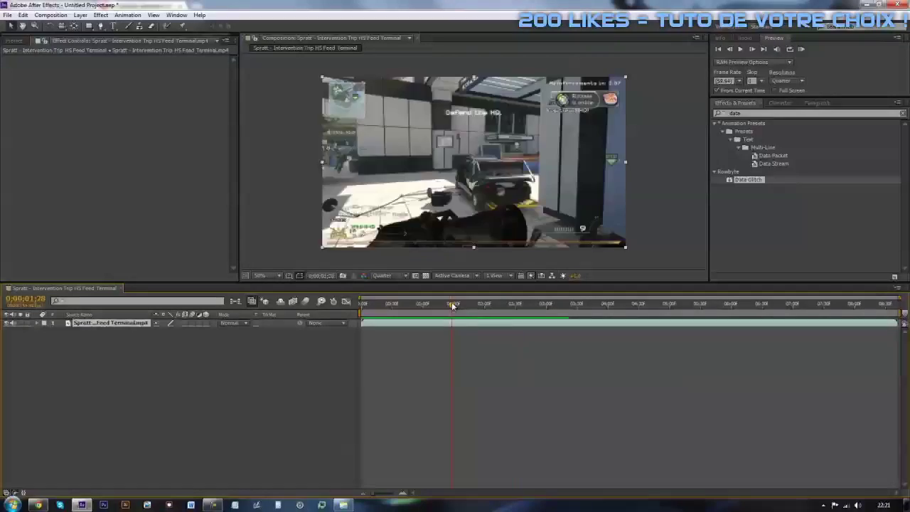
pyautogui.moveTo(458, 303); pyautogui.dragTo(488, 273)
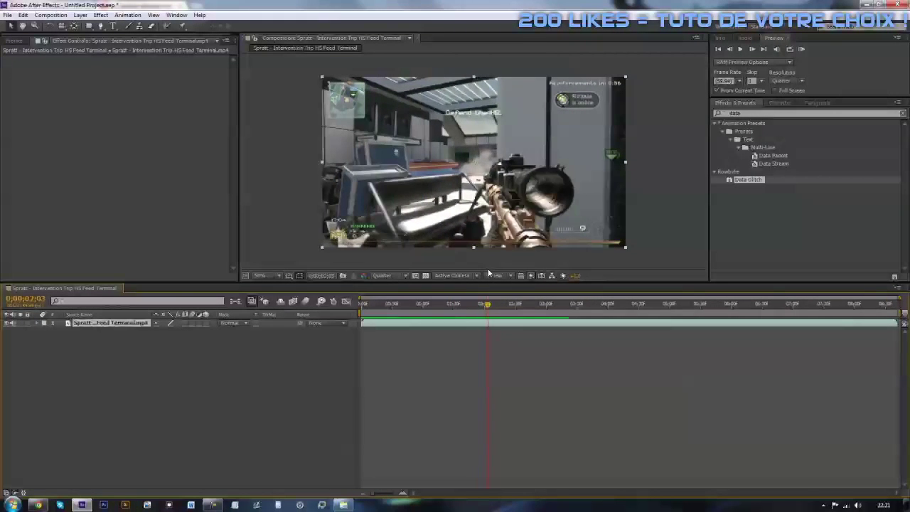
pyautogui.moveTo(485, 305); pyautogui.dragTo(494, 303)
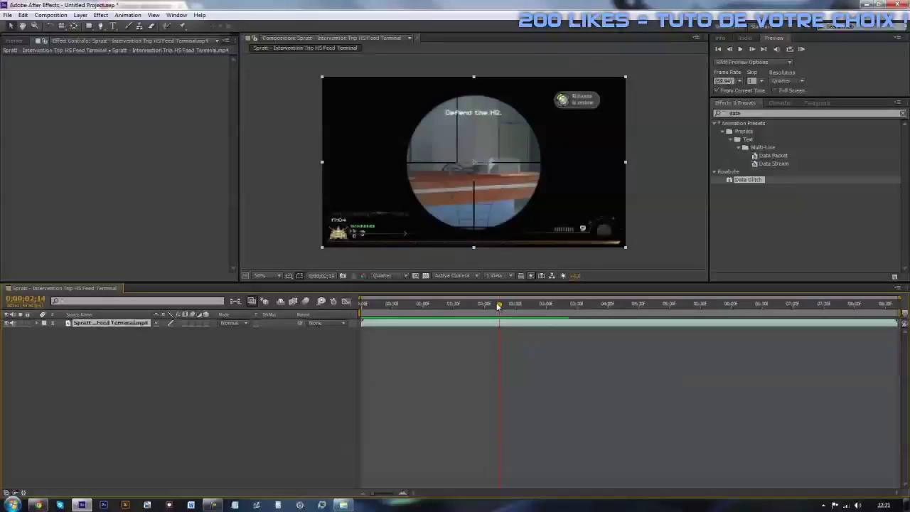
pyautogui.moveTo(497, 308); pyautogui.dragTo(496, 309)
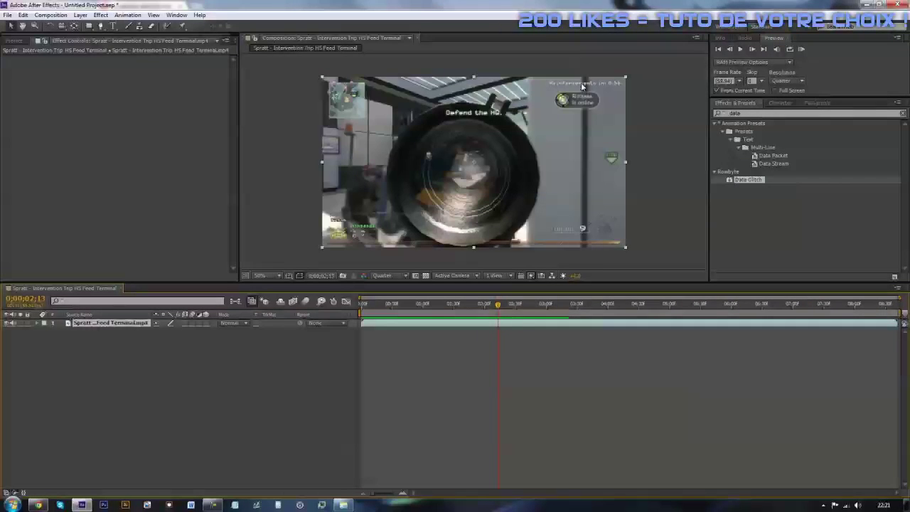
pyautogui.click(498, 303)
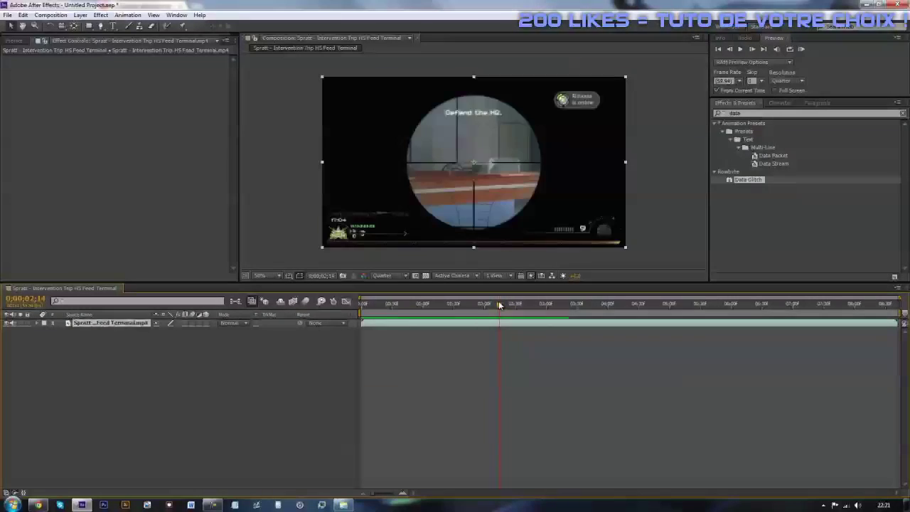
pyautogui.moveTo(524, 315)
pyautogui.mouseDown()
pyautogui.moveTo(561, 313)
pyautogui.moveTo(478, 307)
pyautogui.mouseUp()
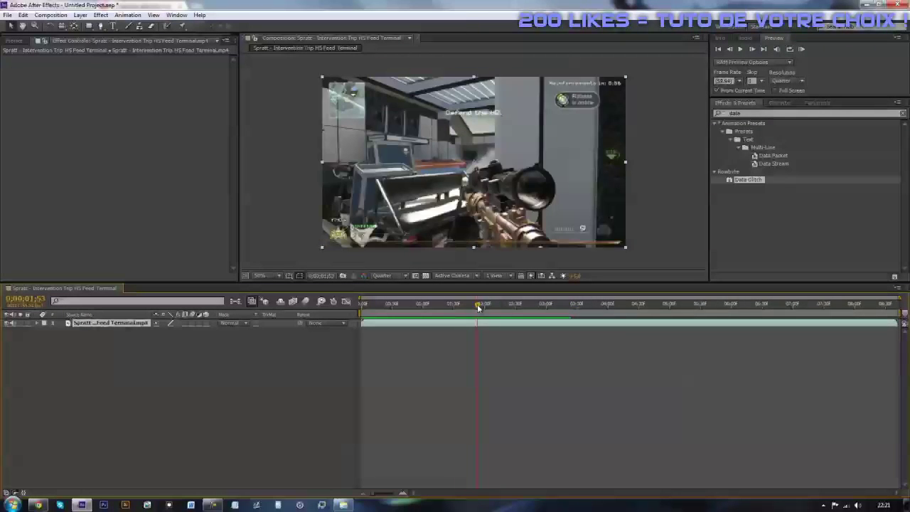
pyautogui.moveTo(487, 307); pyautogui.dragTo(518, 303)
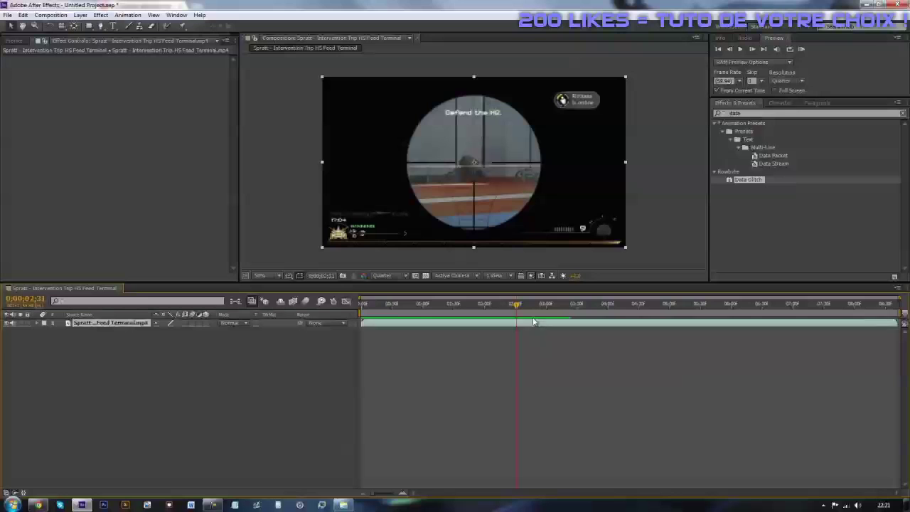
# - Review the clip from about 1;09 to 2;36, deselect the layer, and settle near 1;51
pyautogui.moveTo(541, 304); pyautogui.dragTo(433, 313)
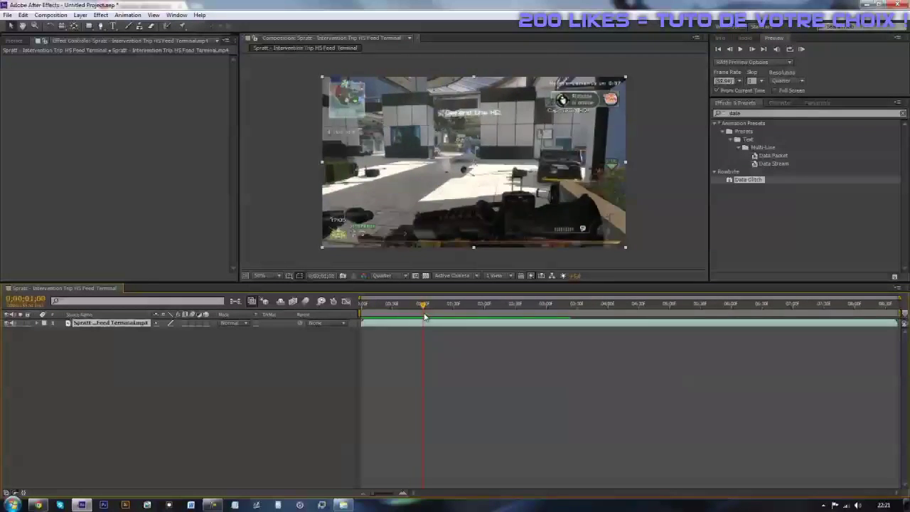
pyautogui.moveTo(433, 313); pyautogui.dragTo(489, 307)
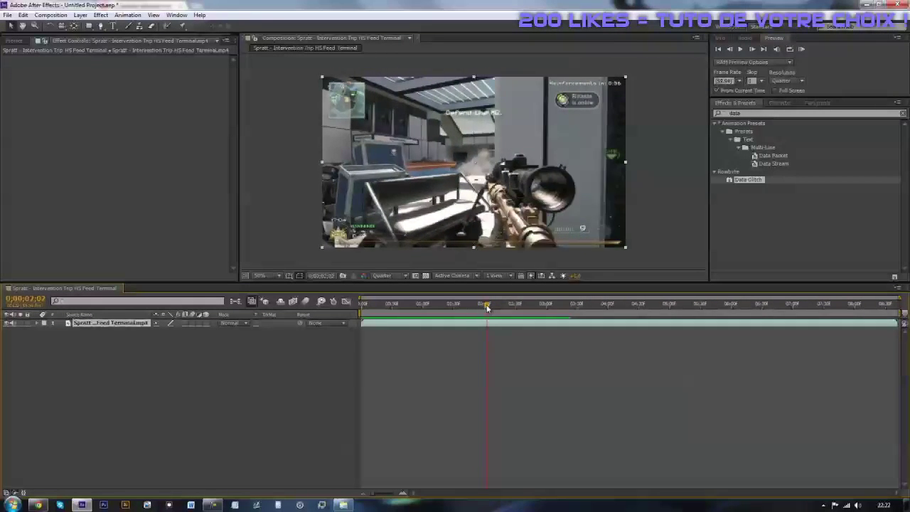
pyautogui.moveTo(489, 310); pyautogui.dragTo(488, 310)
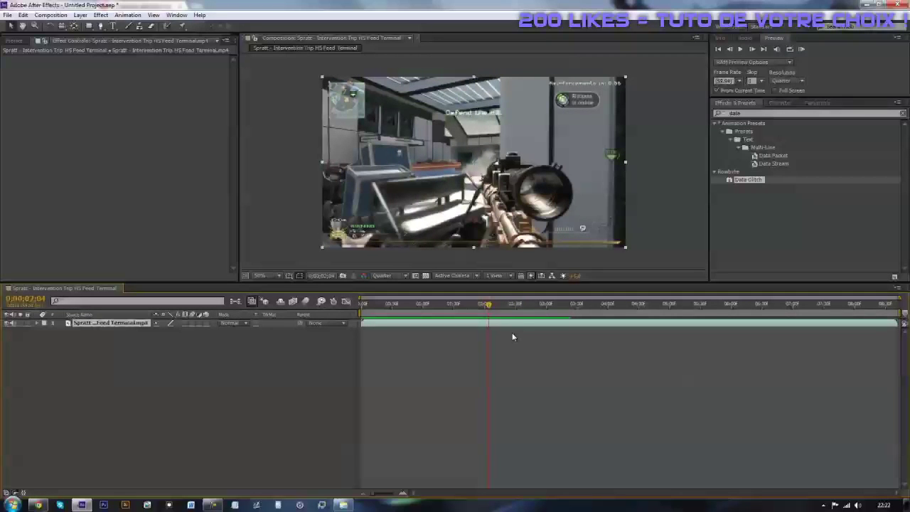
pyautogui.moveTo(484, 308); pyautogui.dragTo(482, 308)
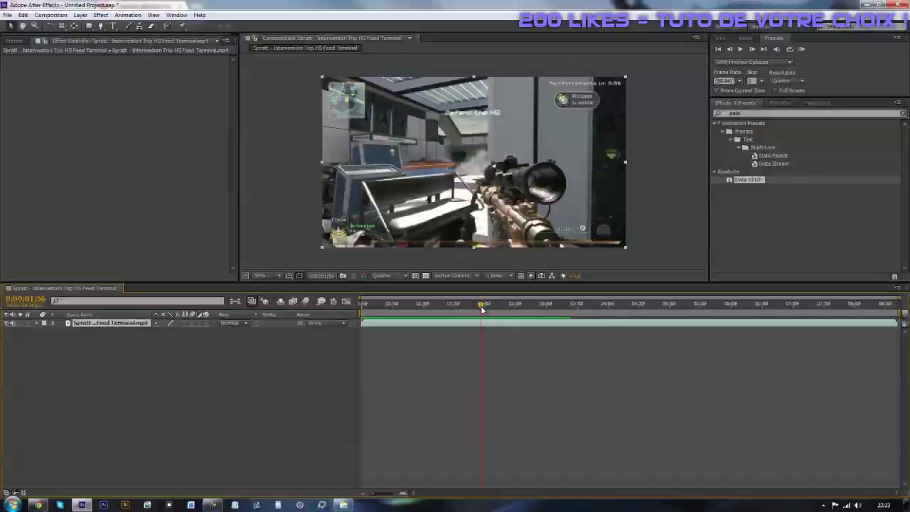
pyautogui.moveTo(482, 308); pyautogui.dragTo(516, 311)
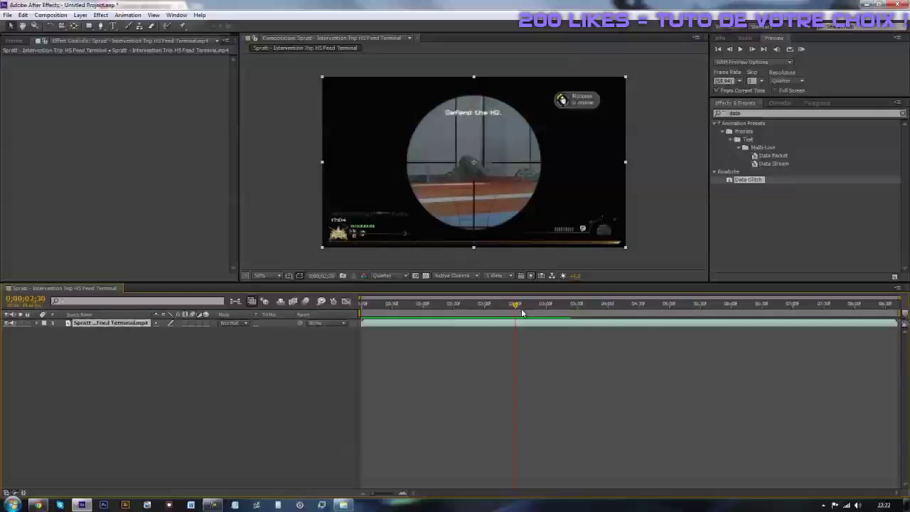
pyautogui.click(544, 344)
pyautogui.moveTo(547, 304)
pyautogui.mouseDown()
pyautogui.moveTo(488, 303)
pyautogui.moveTo(521, 304)
pyautogui.mouseUp()
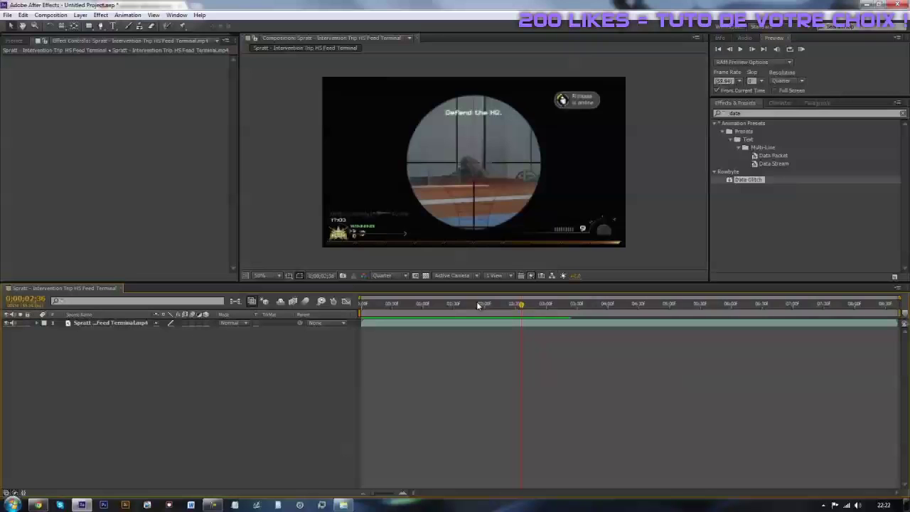
pyautogui.moveTo(523, 305)
pyautogui.mouseDown()
pyautogui.moveTo(499, 320)
pyautogui.moveTo(517, 314)
pyautogui.mouseUp()
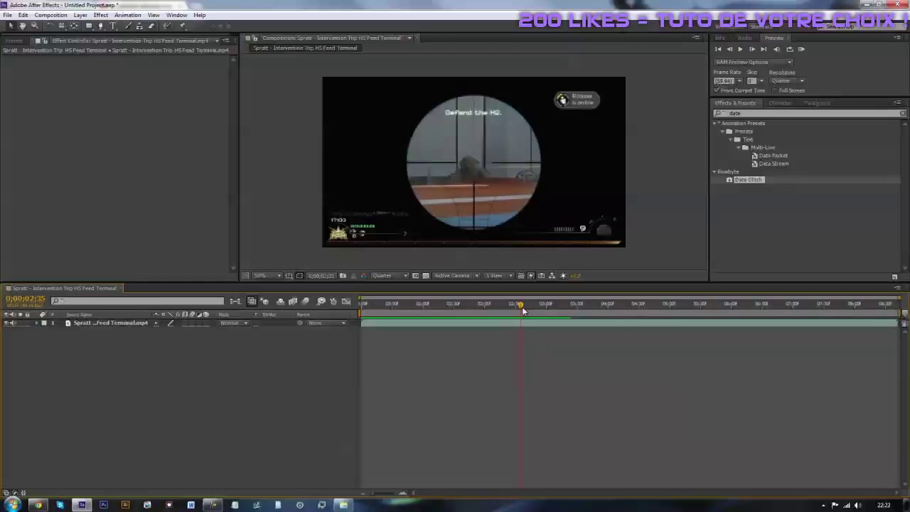
pyautogui.moveTo(512, 322)
pyautogui.mouseDown()
pyautogui.moveTo(498, 333)
pyautogui.moveTo(521, 304)
pyautogui.moveTo(508, 307)
pyautogui.mouseUp()
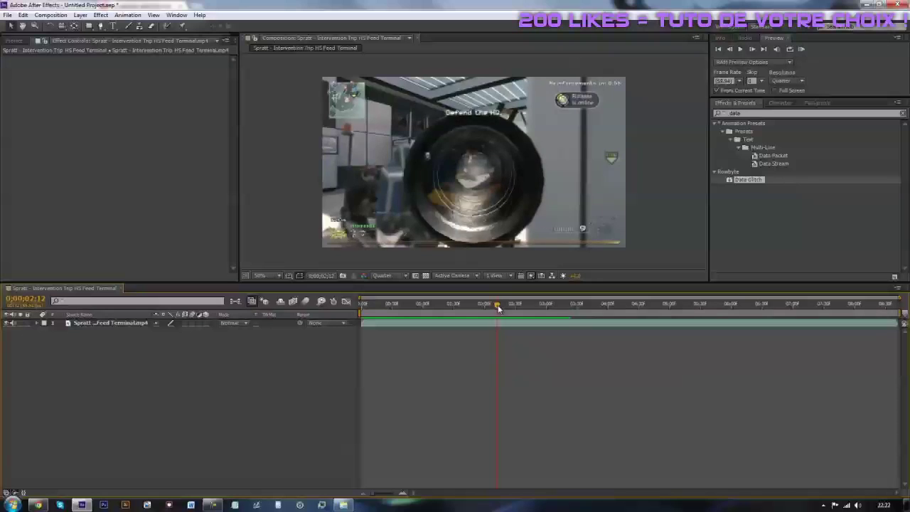
pyautogui.moveTo(508, 307); pyautogui.dragTo(476, 305)
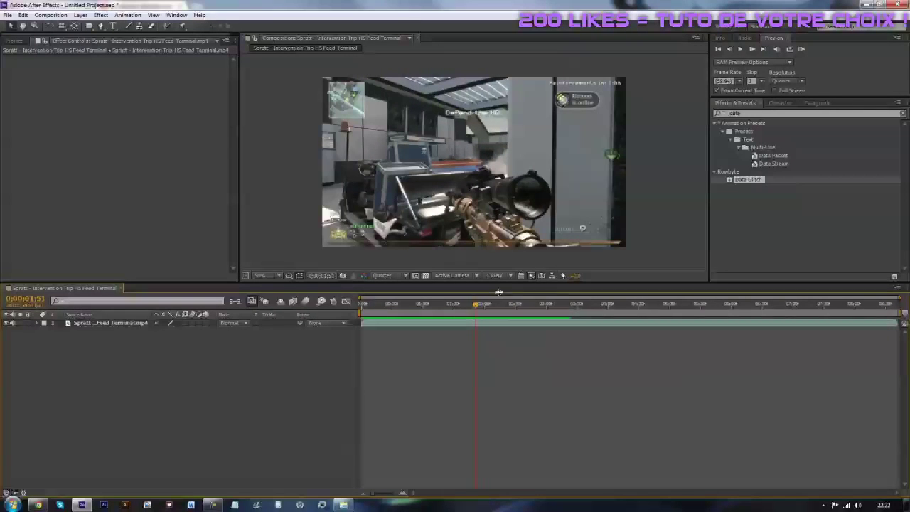
# - Open Explorer and go to Documents > Others > Plugins > AAE - Data Glitch
pyautogui.moveTo(344, 505)
pyautogui.click(356, 507)
pyautogui.click(282, 181)
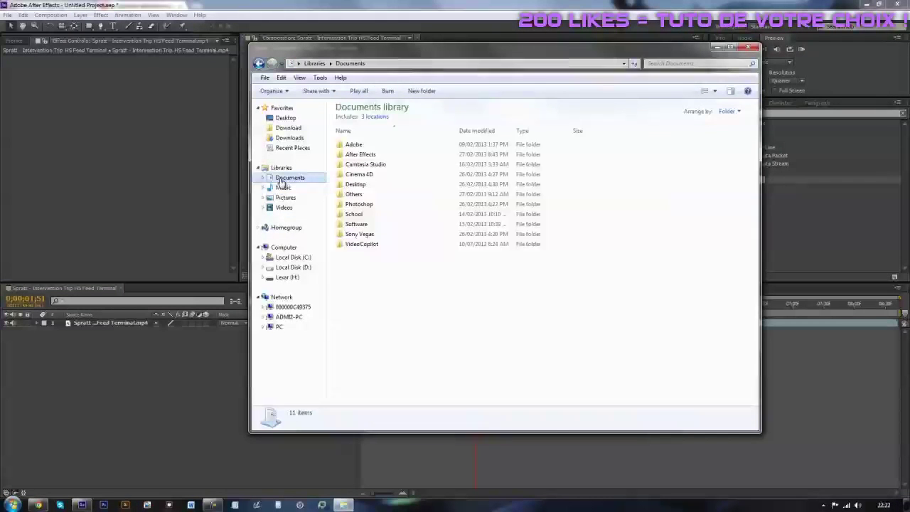
pyautogui.moveTo(331, 57)
pyautogui.mouseDown()
pyautogui.moveTo(246, 231)
pyautogui.moveTo(198, 276)
pyautogui.mouseUp()
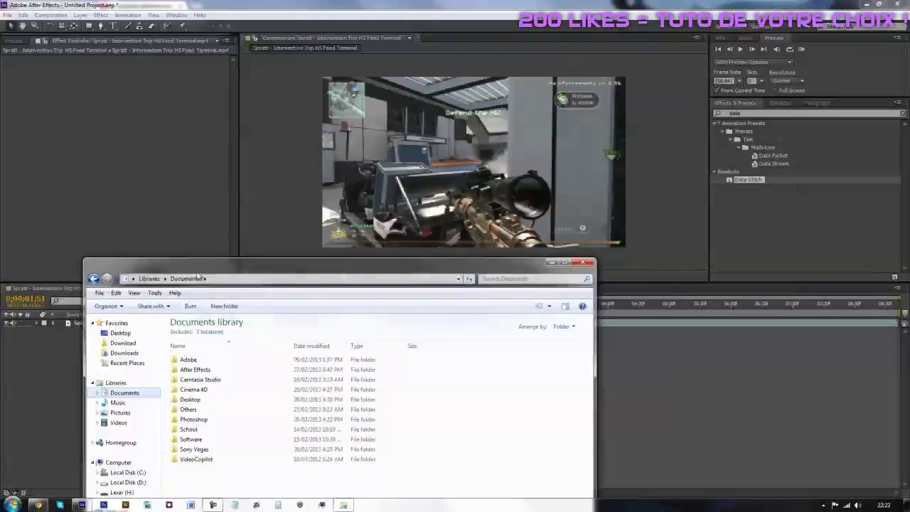
pyautogui.moveTo(198, 276); pyautogui.dragTo(189, 293)
pyautogui.click(182, 428)
pyautogui.doubleClick(182, 428)
pyautogui.doubleClick(181, 417)
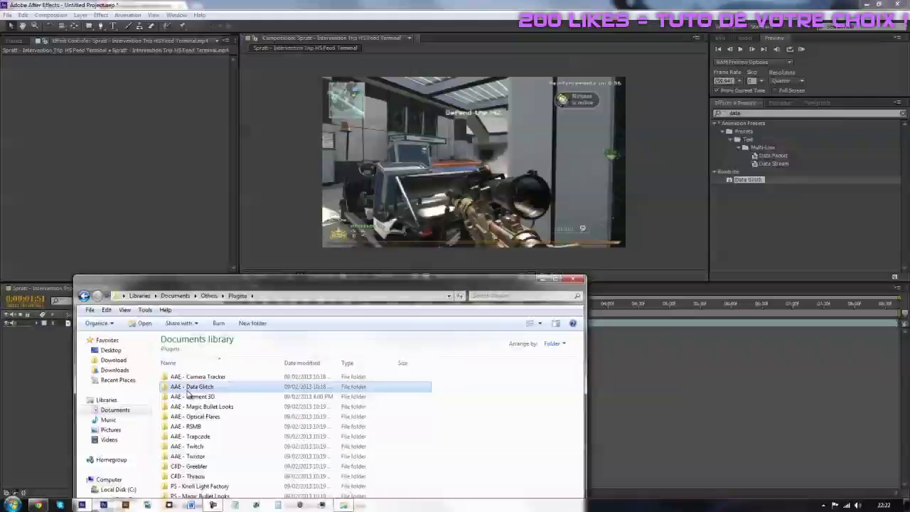
pyautogui.doubleClick(190, 387)
# - Browse the Windows Installer and crack subfolders of AAE - Data Glitch
pyautogui.moveTo(142, 279); pyautogui.dragTo(190, 204)
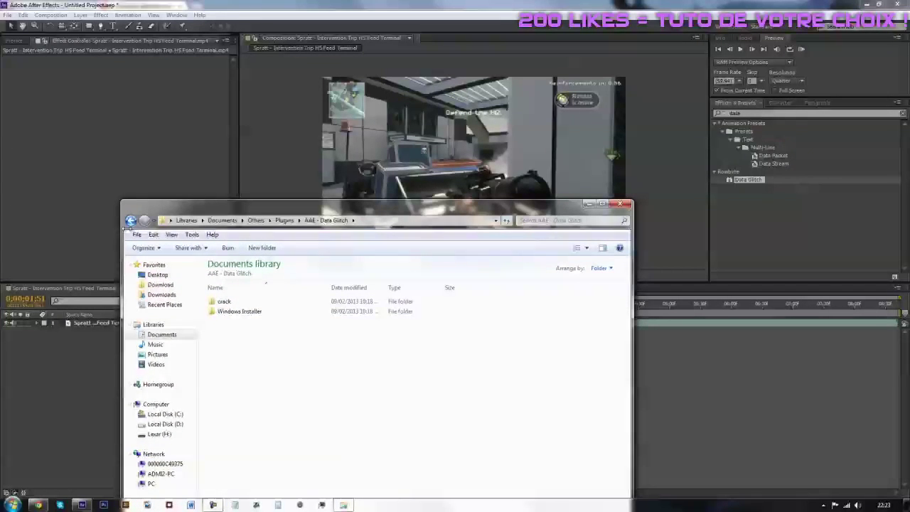
pyautogui.click(131, 221)
pyautogui.doubleClick(234, 313)
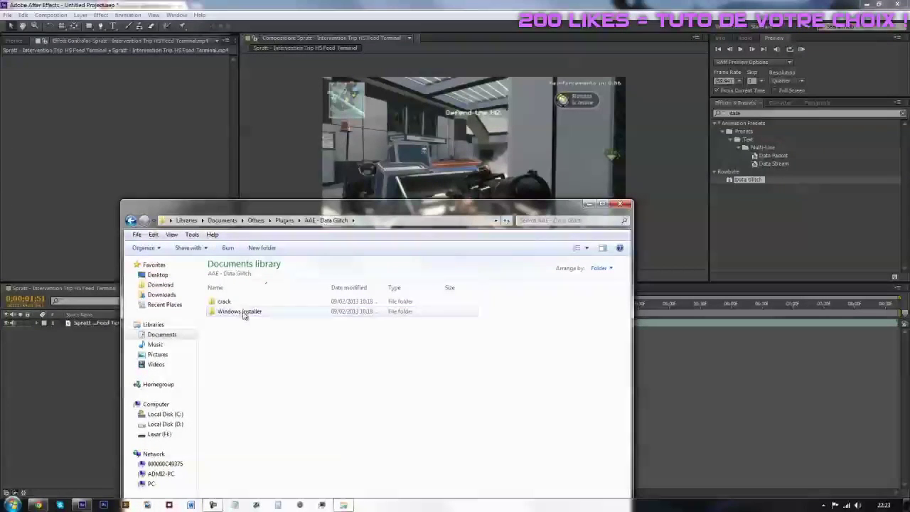
pyautogui.moveTo(234, 338); pyautogui.dragTo(237, 317)
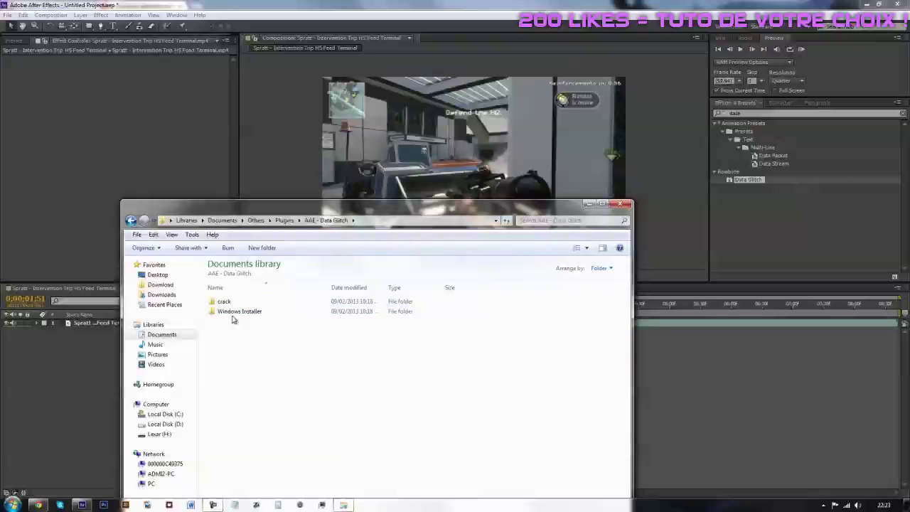
pyautogui.doubleClick(235, 313)
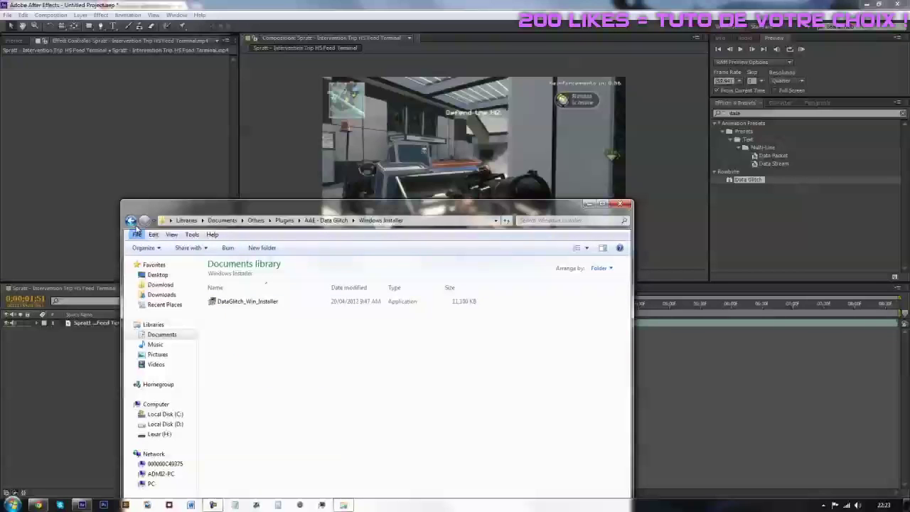
pyautogui.click(131, 221)
pyautogui.doubleClick(231, 301)
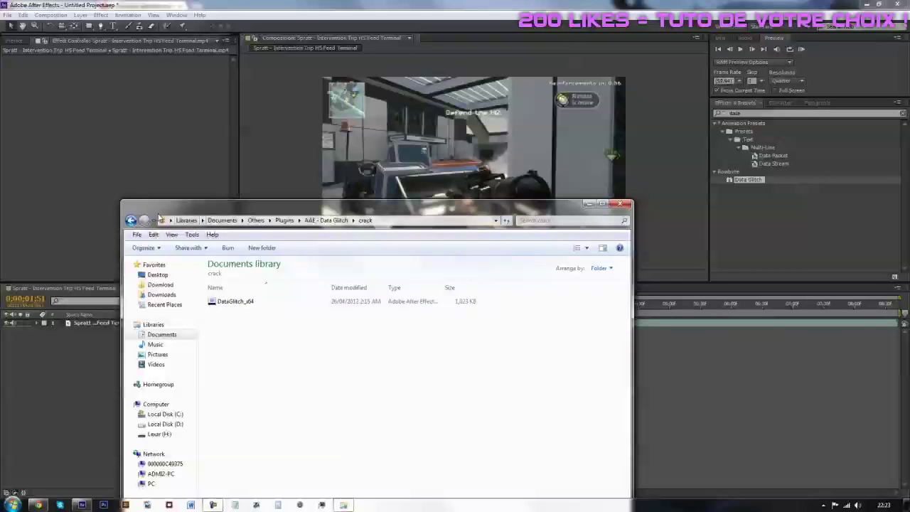
pyautogui.moveTo(128, 220); pyautogui.dragTo(164, 123)
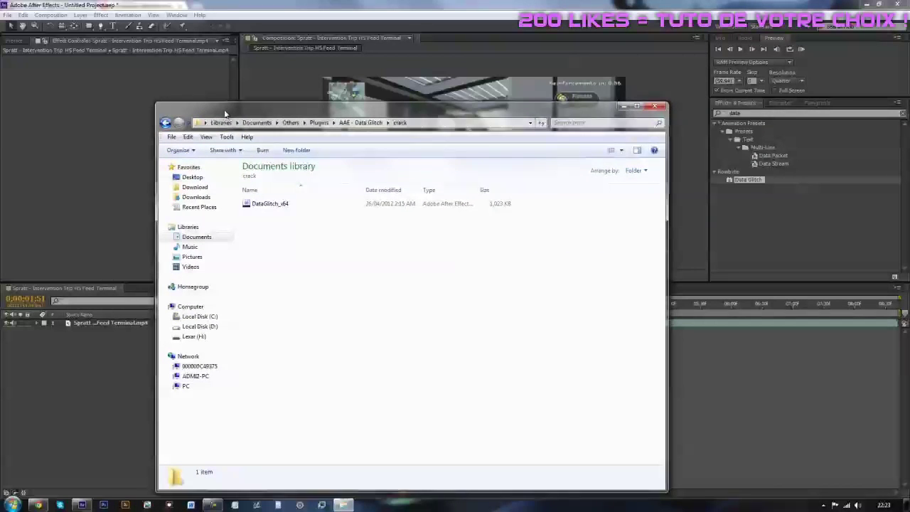
pyautogui.click(163, 122)
pyautogui.doubleClick(250, 211)
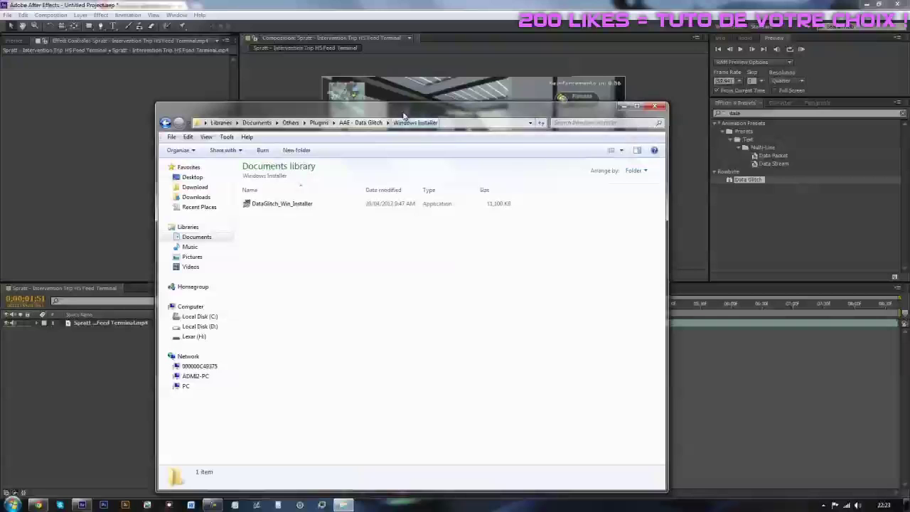
# - Return to the AAE - Data Glitch folder and open a second Explorer window at Libraries
pyautogui.moveTo(404, 116); pyautogui.dragTo(463, 93)
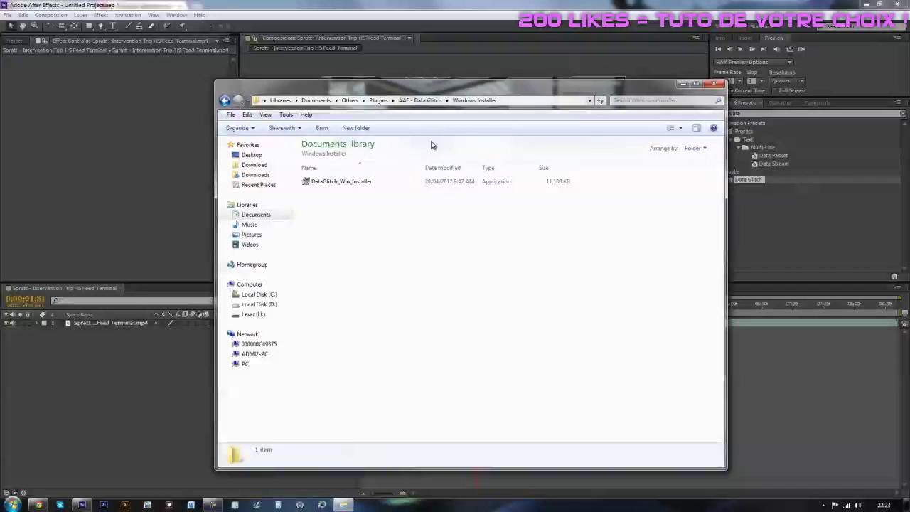
pyautogui.moveTo(386, 93); pyautogui.dragTo(388, 93)
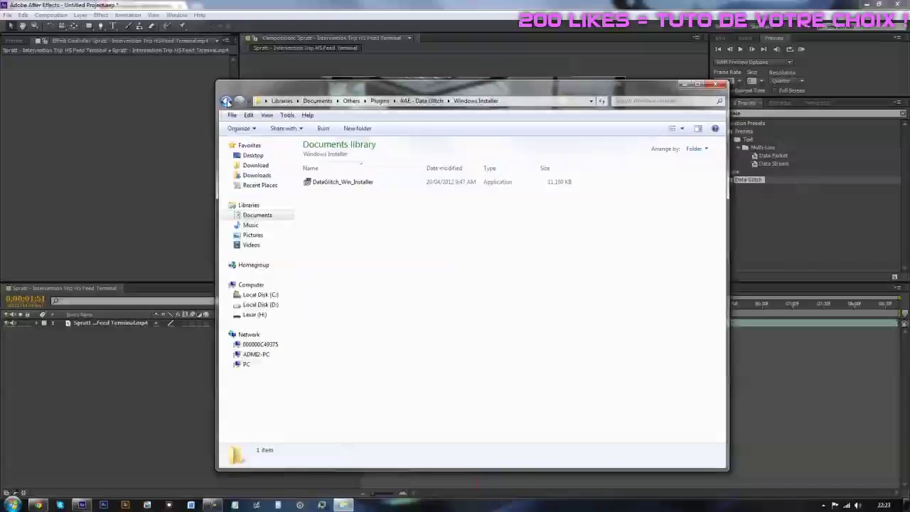
pyautogui.click(226, 102)
pyautogui.rightClick(346, 503)
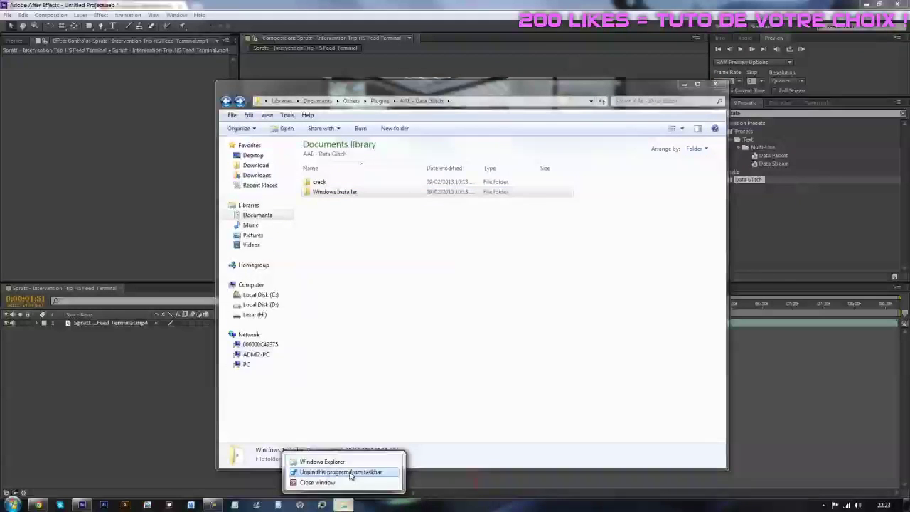
pyautogui.click(327, 463)
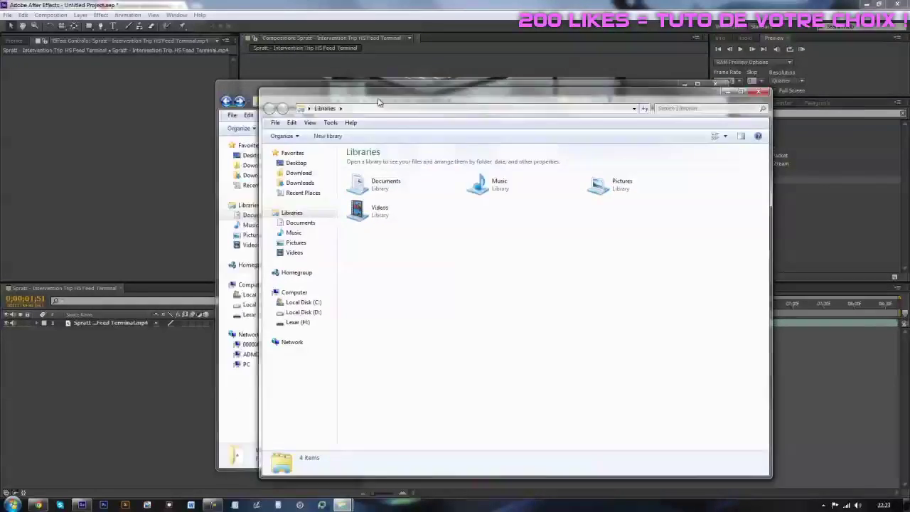
# - In the new window, open Local Disk (C:) > Program Files > Adobe
pyautogui.moveTo(335, 99); pyautogui.dragTo(581, 97)
pyautogui.click(516, 305)
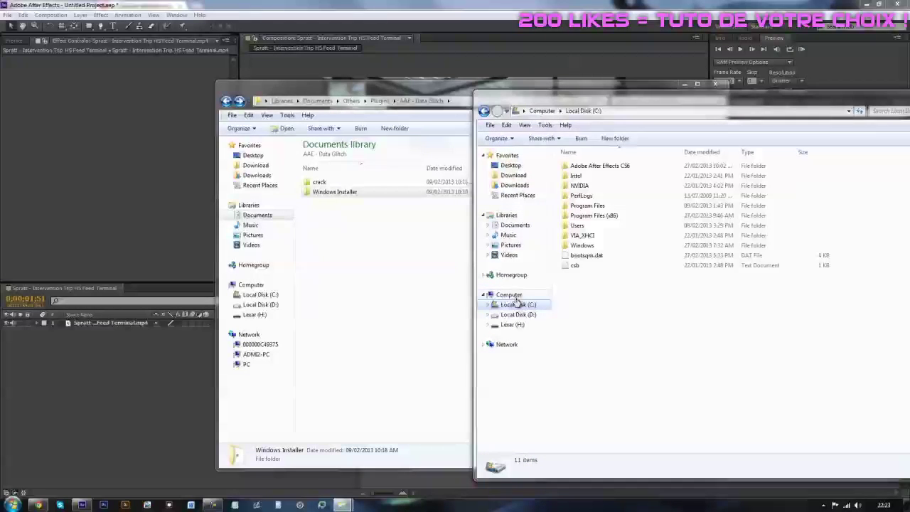
pyautogui.doubleClick(587, 205)
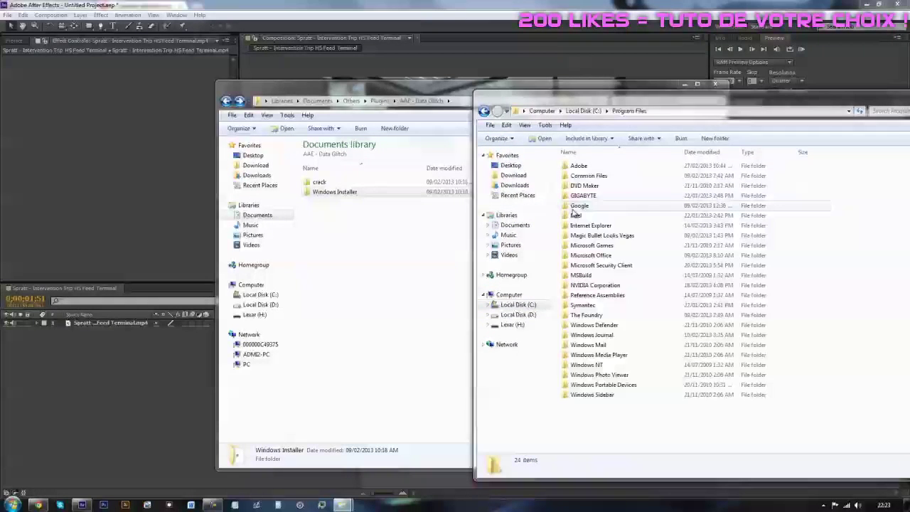
pyautogui.click(587, 166)
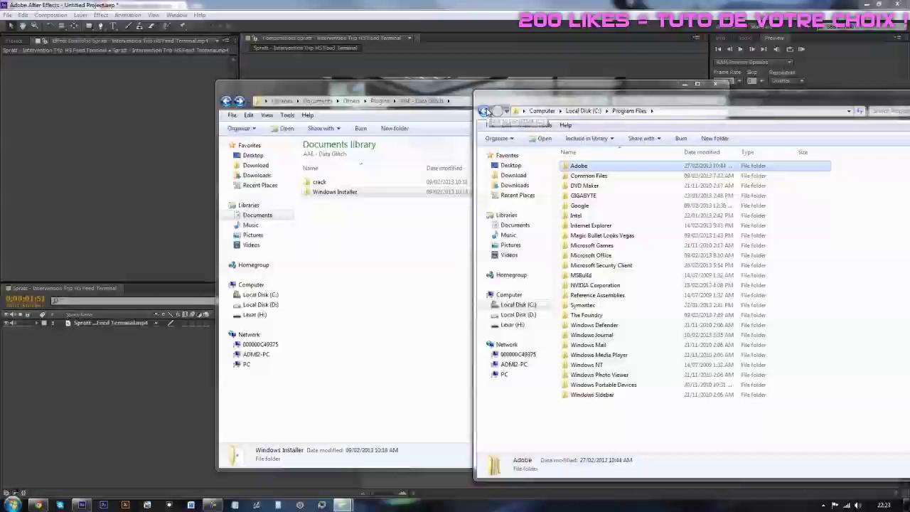
pyautogui.click(483, 112)
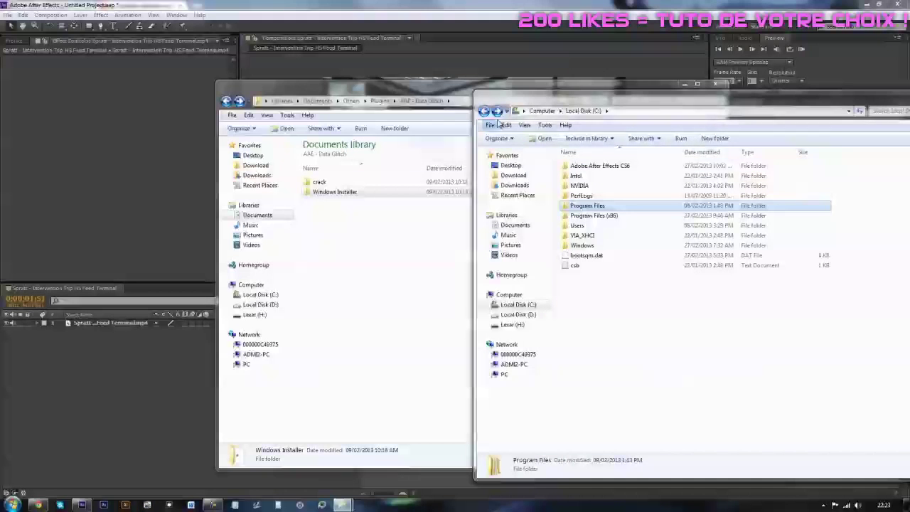
pyautogui.doubleClick(587, 205)
pyautogui.doubleClick(582, 165)
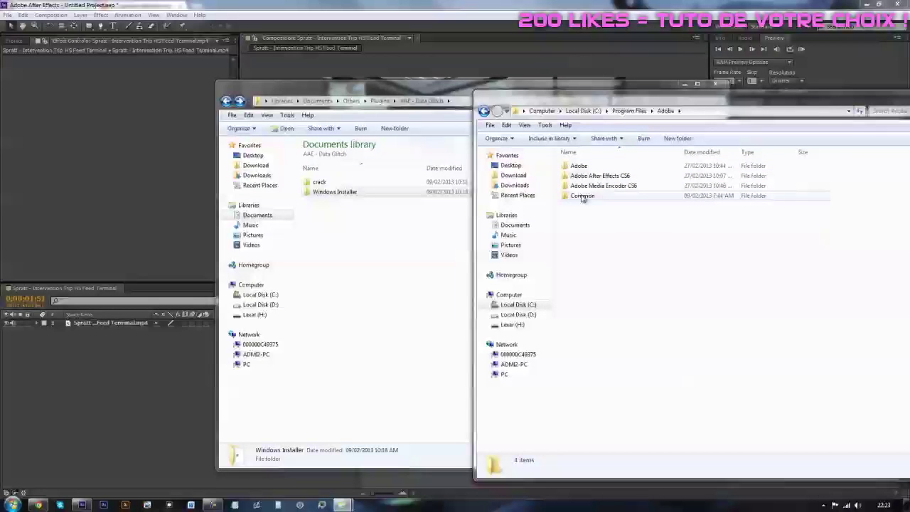
# - Browse Common > CS6 MediaCore plug-ins and select DataGlitch_x64 in the crack folder
pyautogui.doubleClick(583, 197)
pyautogui.doubleClick(579, 168)
pyautogui.doubleClick(580, 168)
pyautogui.doubleClick(581, 168)
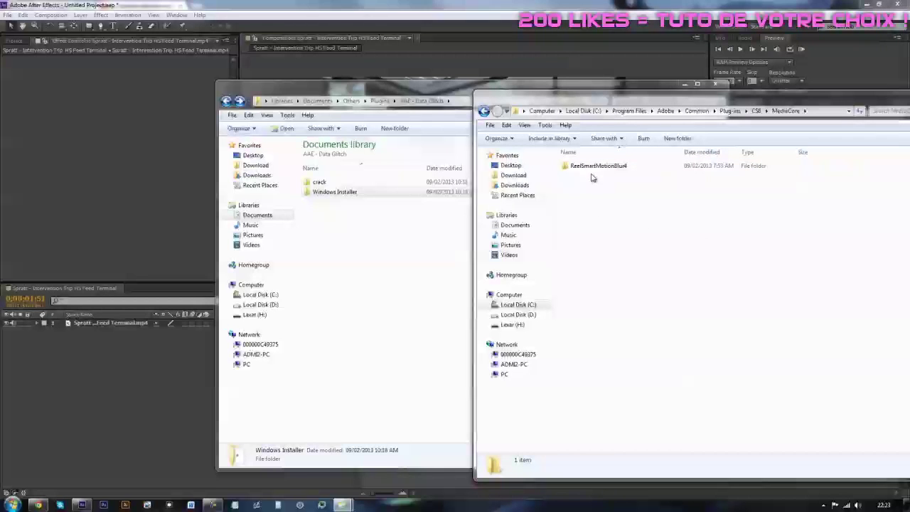
pyautogui.doubleClick(319, 183)
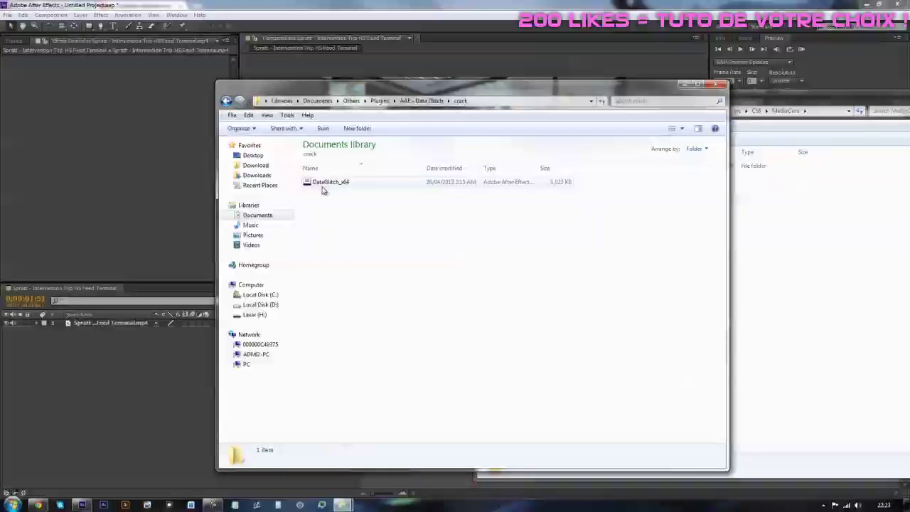
pyautogui.moveTo(531, 84); pyautogui.dragTo(355, 81)
pyautogui.click(142, 179)
pyautogui.click(742, 262)
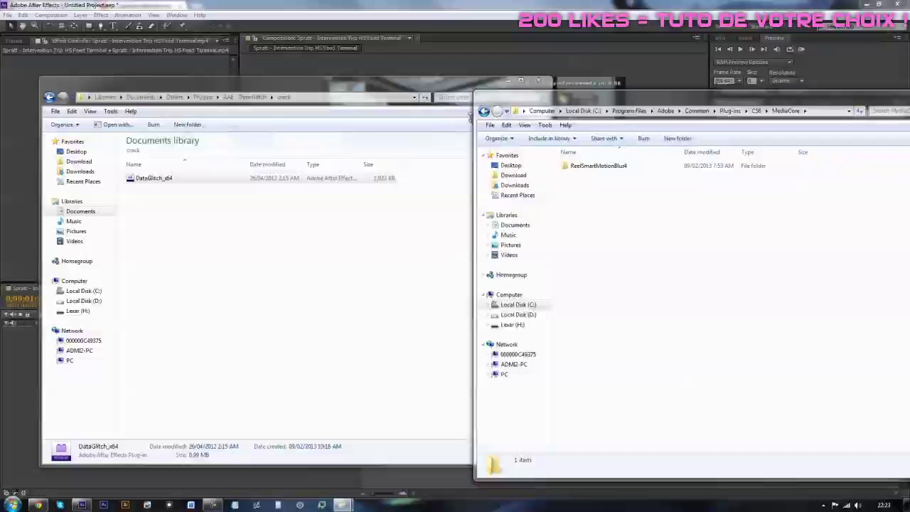
# - Go back to the Adobe folder and open Adobe After Effects CS6 > Support Files > Plug-ins
pyautogui.click(485, 111)
pyautogui.click(484, 112)
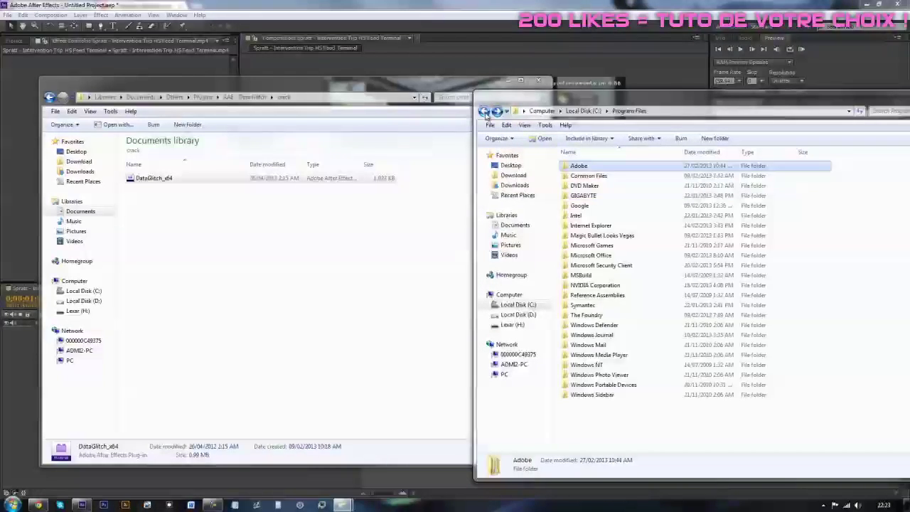
pyautogui.click(496, 111)
pyautogui.doubleClick(580, 165)
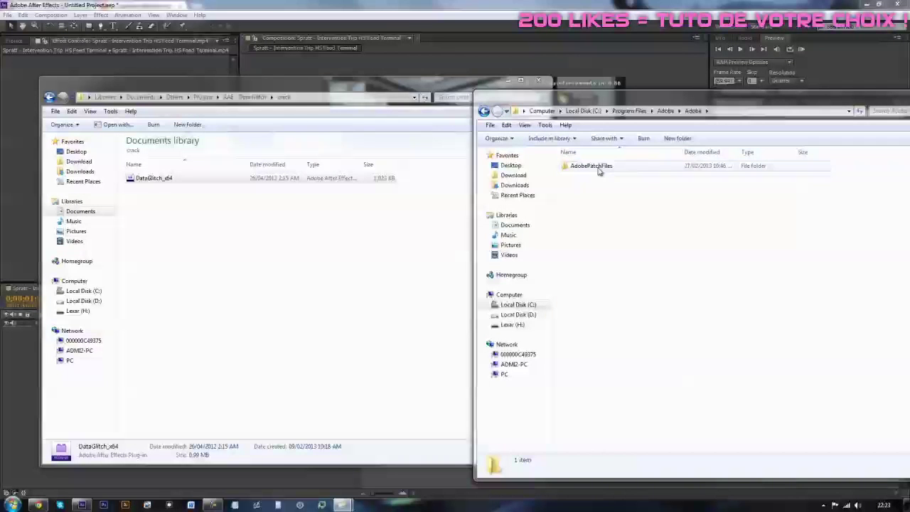
pyautogui.press('BackSpace')
pyautogui.doubleClick(599, 177)
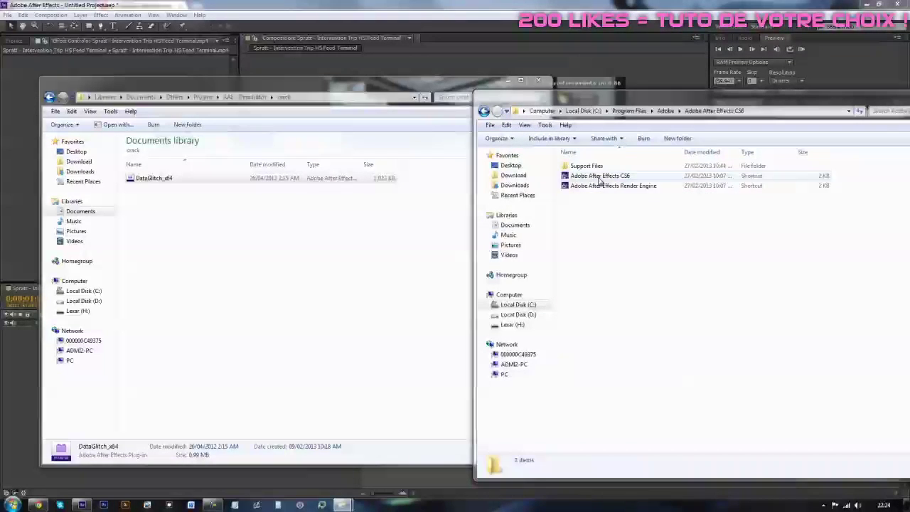
pyautogui.doubleClick(583, 166)
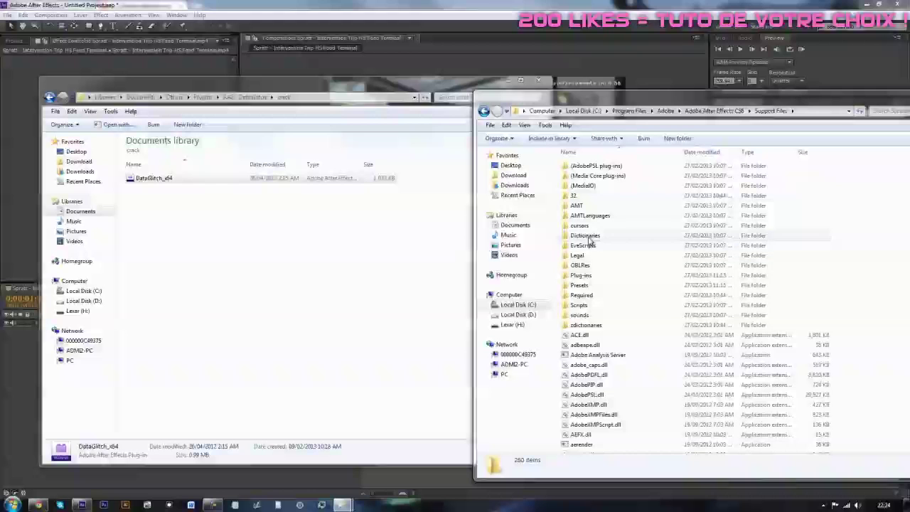
pyautogui.doubleClick(589, 273)
pyautogui.moveTo(651, 435); pyautogui.dragTo(609, 356)
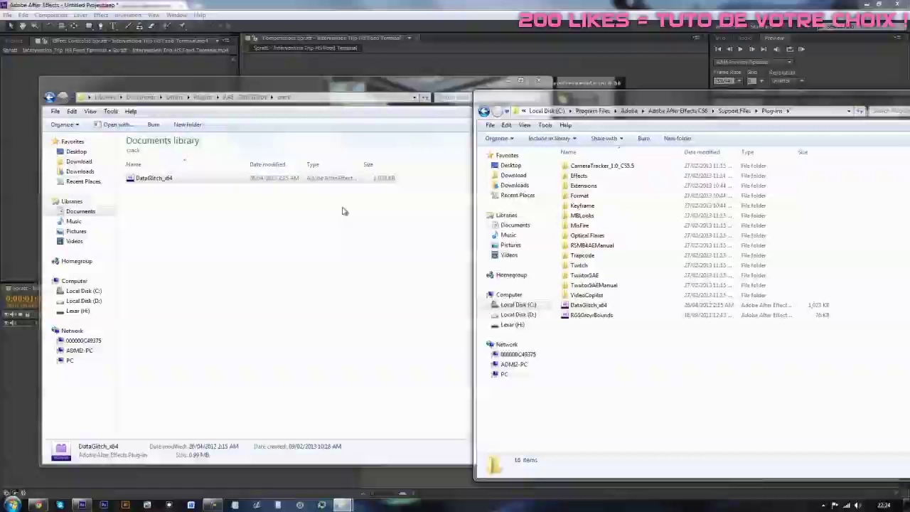
# - Confirm DataGlitch_x64 is in Plug-ins, then close the crack folder window
pyautogui.click(582, 306)
pyautogui.click(633, 372)
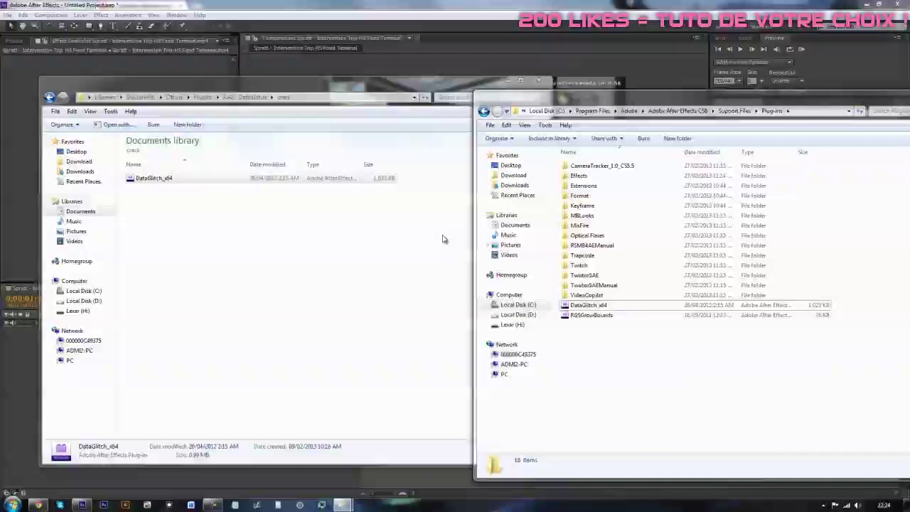
pyautogui.click(346, 231)
pyautogui.click(538, 80)
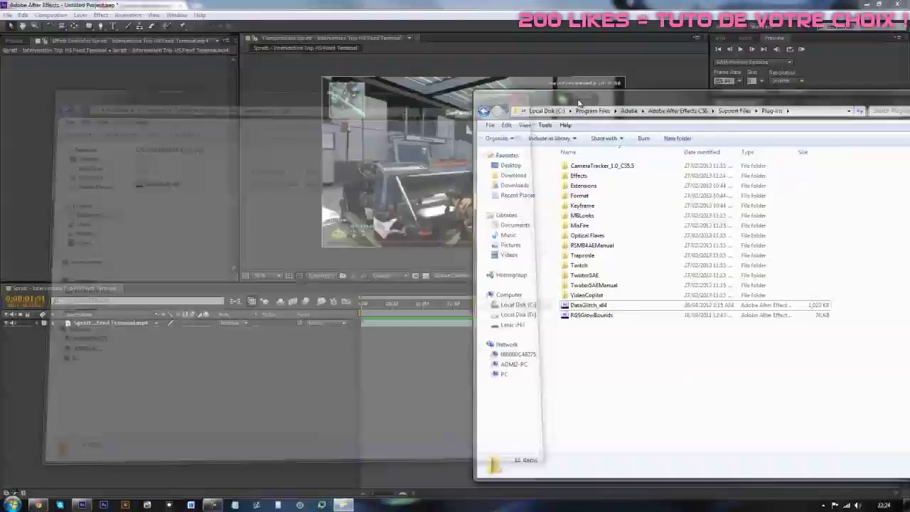
# - Return to After Effects and set the current time to 0:00:02:04
pyautogui.moveTo(575, 101); pyautogui.dragTo(278, 81)
pyautogui.click(81, 504)
pyautogui.click(509, 303)
pyautogui.moveTo(509, 303); pyautogui.dragTo(463, 306)
pyautogui.moveTo(459, 317); pyautogui.dragTo(488, 316)
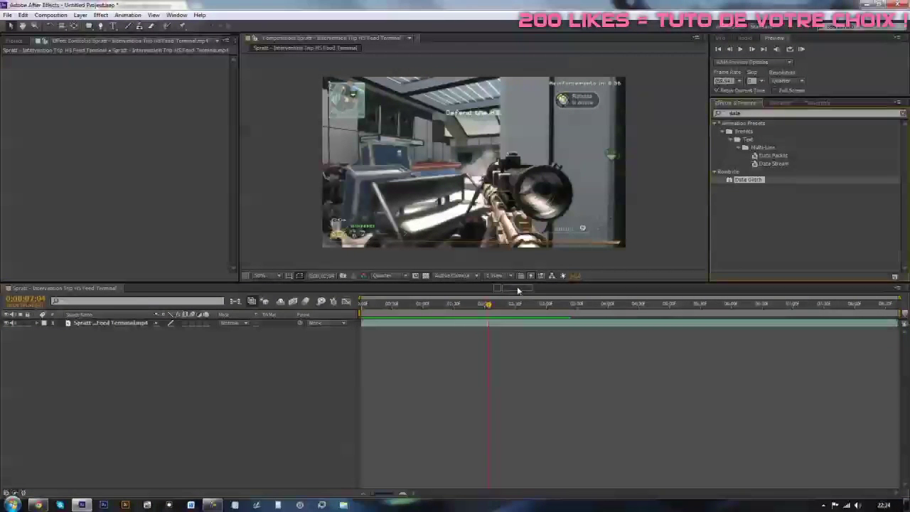
# - Apply Data Glitch to the gameplay layer and raise Glitch Count
pyautogui.moveTo(750, 180); pyautogui.dragTo(491, 322)
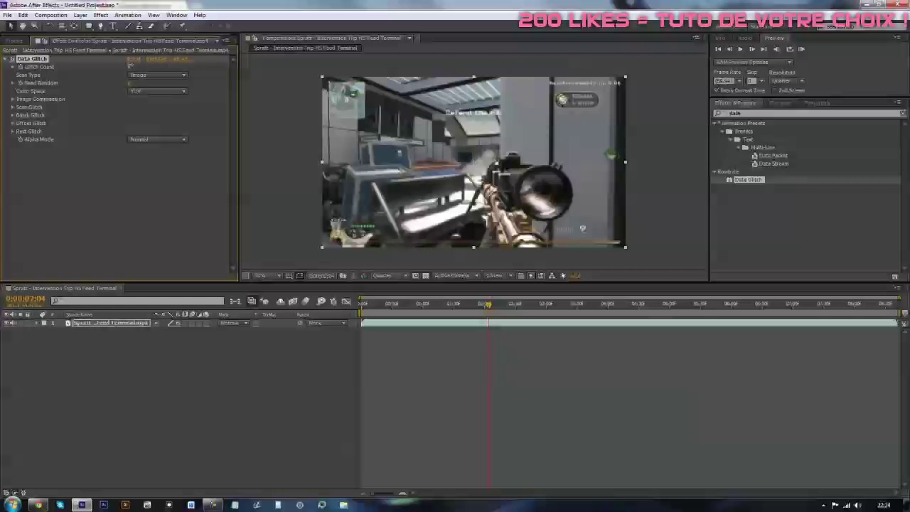
pyautogui.moveTo(130, 65); pyautogui.dragTo(137, 65)
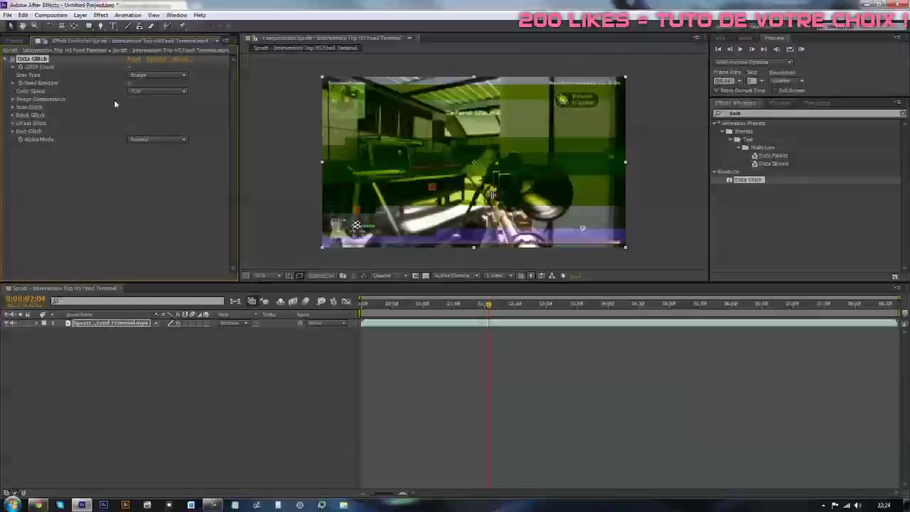
pyautogui.click(12, 107)
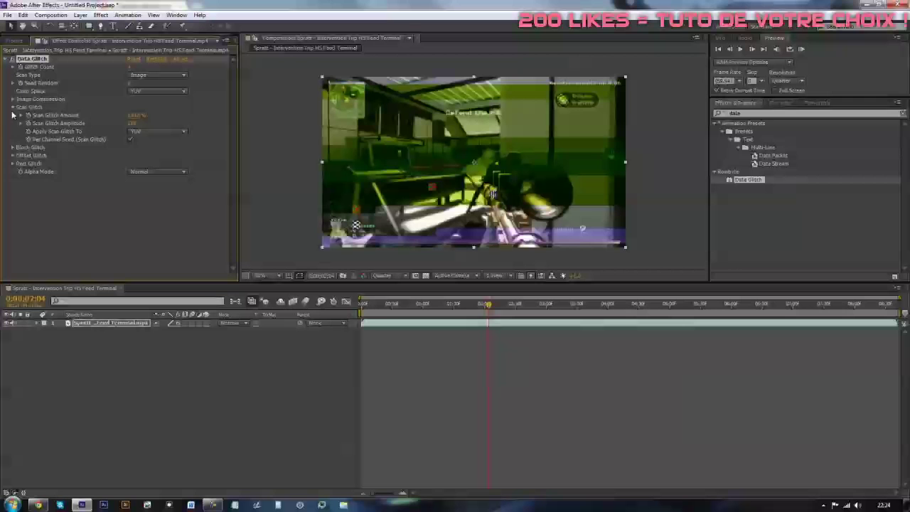
# - Lower the Scan Glitch Amount to about 70%
pyautogui.moveTo(140, 121); pyautogui.dragTo(112, 115)
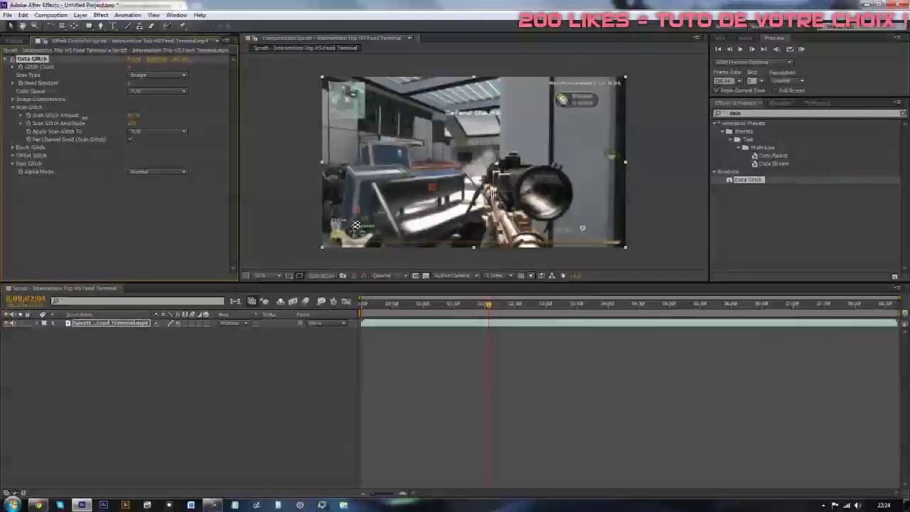
pyautogui.click(13, 107)
pyautogui.click(12, 99)
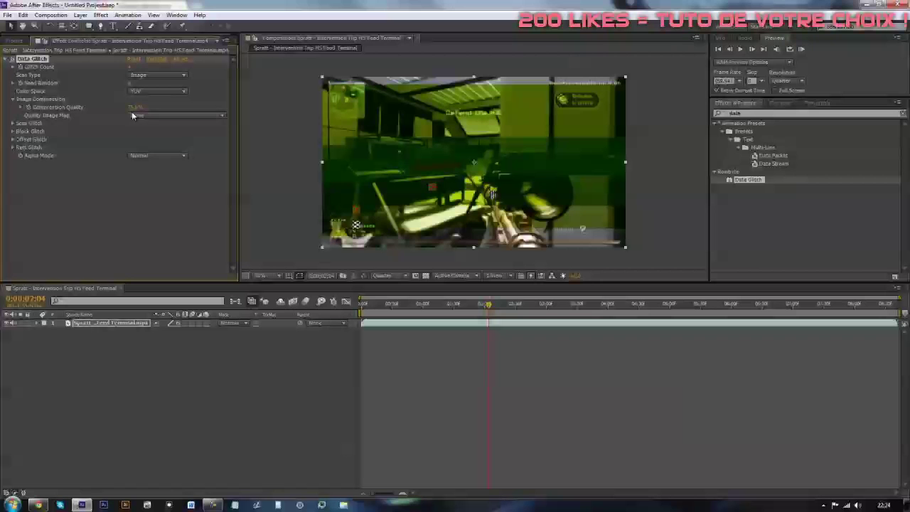
# - Set Image Compression's Compression Quality to about 75%
pyautogui.moveTo(135, 107); pyautogui.dragTo(107, 111)
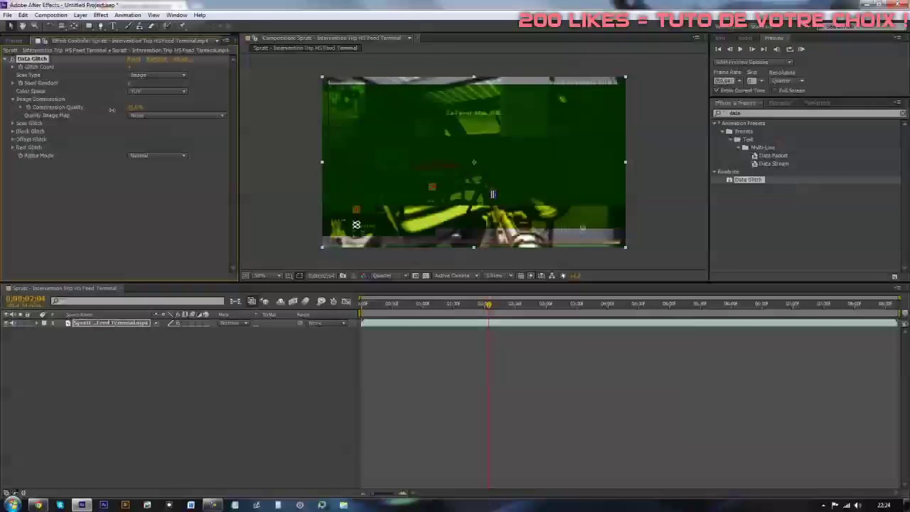
pyautogui.moveTo(107, 111); pyautogui.dragTo(134, 106)
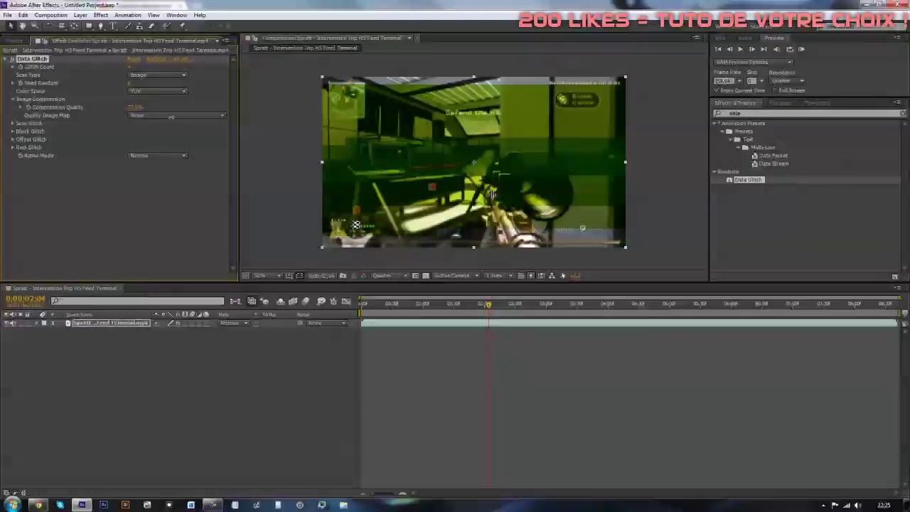
pyautogui.click(134, 105)
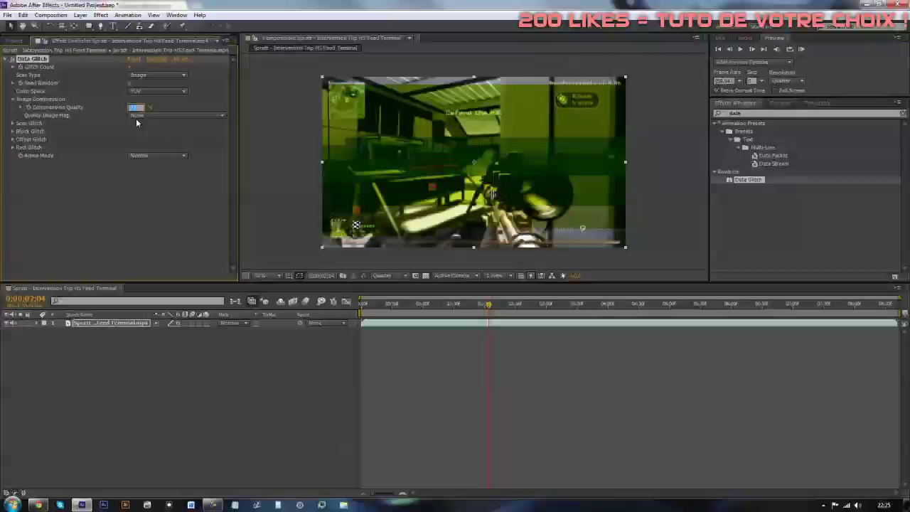
pyautogui.press('Return')
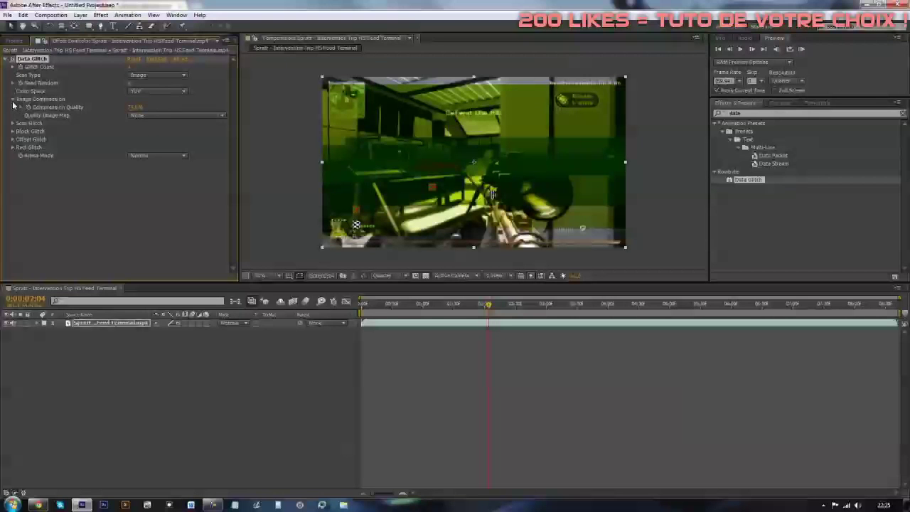
pyautogui.click(14, 100)
pyautogui.click(15, 115)
pyautogui.click(16, 116)
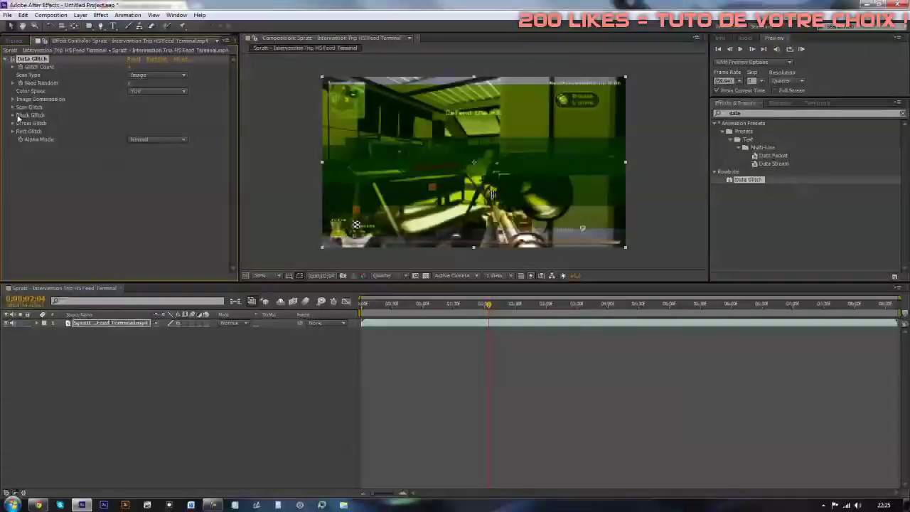
# - Try raising Block Glitch Amount, then lower it again to remove the coloured blocks
pyautogui.click(12, 116)
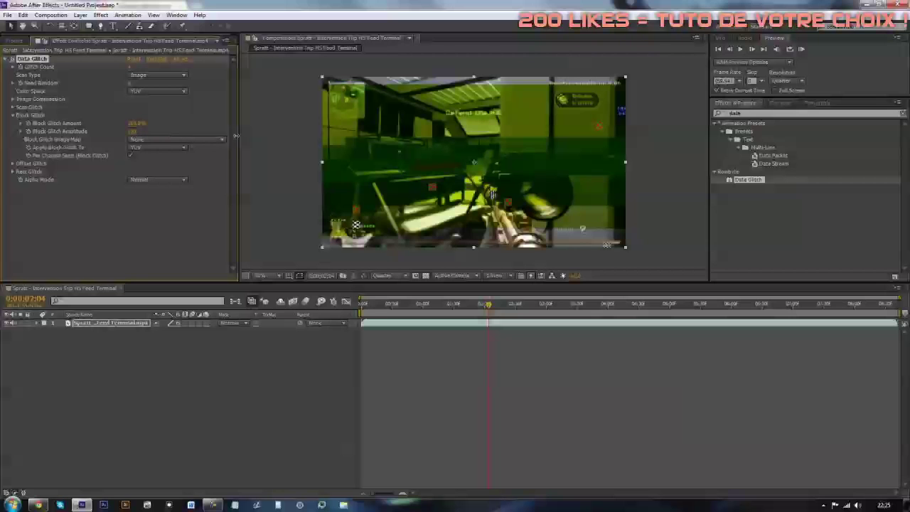
pyautogui.moveTo(131, 124); pyautogui.dragTo(136, 127)
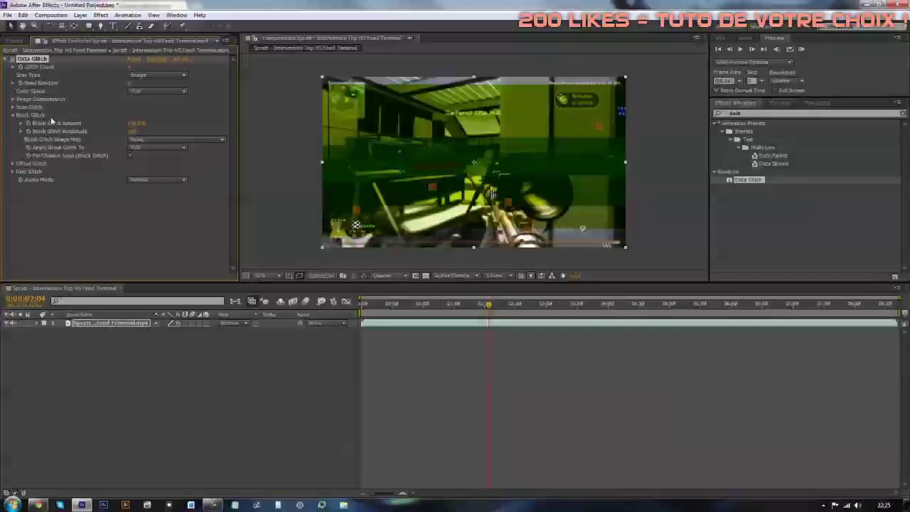
pyautogui.moveTo(133, 127); pyautogui.dragTo(93, 124)
pyautogui.click(12, 115)
# - Set the Offset Glitch Amount to 10
pyautogui.click(12, 123)
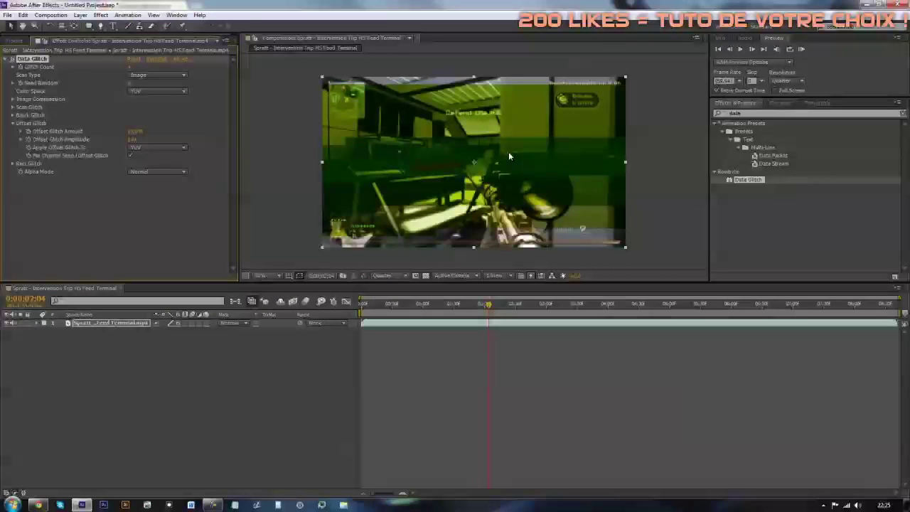
pyautogui.moveTo(133, 130)
pyautogui.mouseDown()
pyautogui.moveTo(226, 145)
pyautogui.moveTo(152, 143)
pyautogui.moveTo(161, 135)
pyautogui.mouseUp()
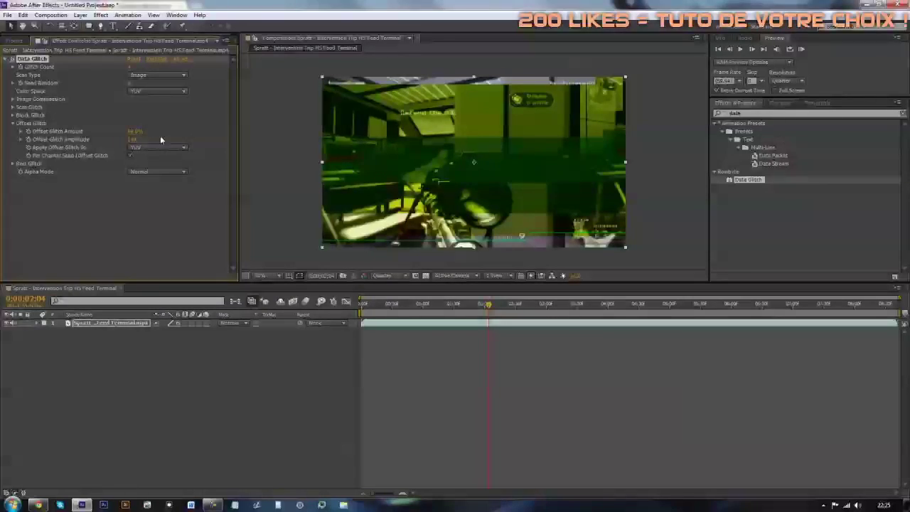
pyautogui.click(135, 131)
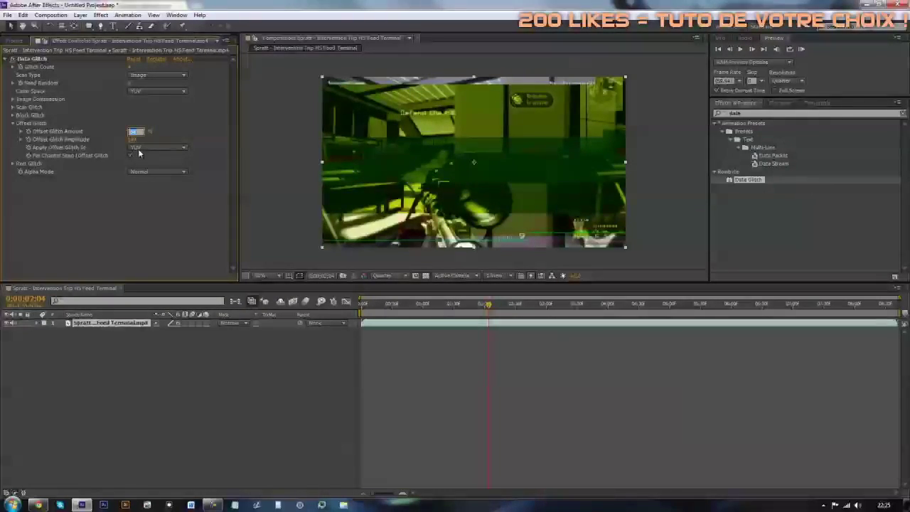
pyautogui.write('10')
pyautogui.press('Return')
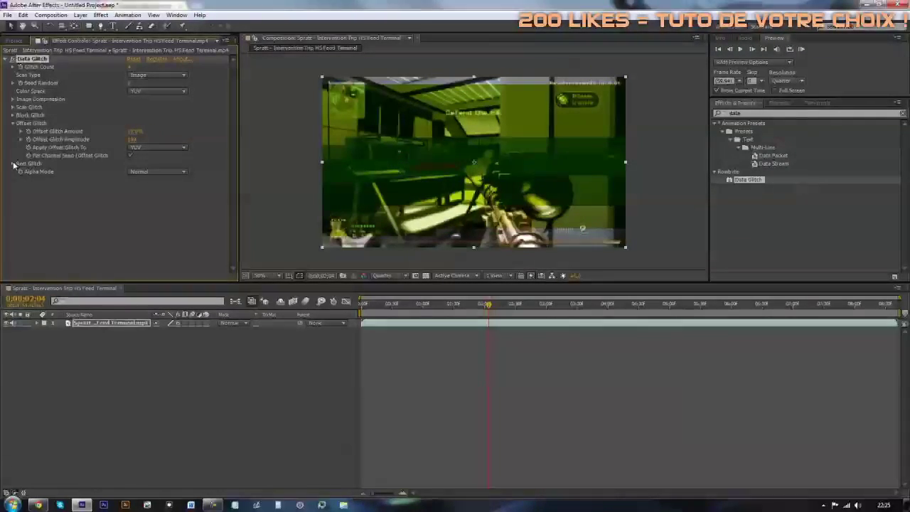
# - Increase Rect Glitch Amount so rectangular glitch blocks appear
pyautogui.click(13, 163)
pyautogui.moveTo(133, 175); pyautogui.dragTo(170, 168)
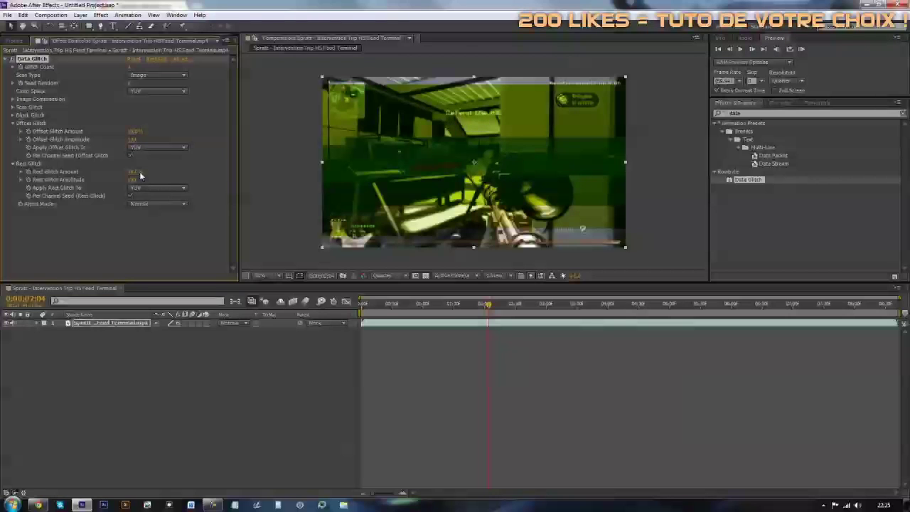
pyautogui.press('Return')
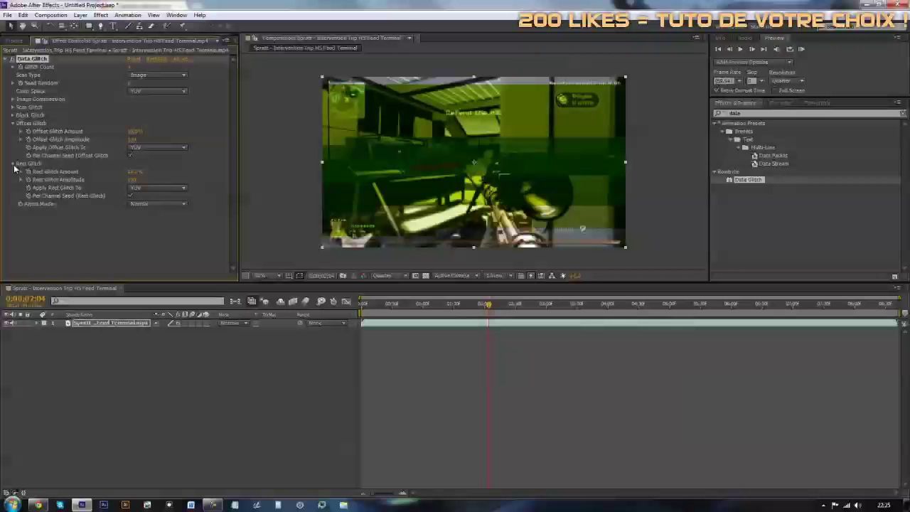
pyautogui.click(12, 163)
pyautogui.click(503, 344)
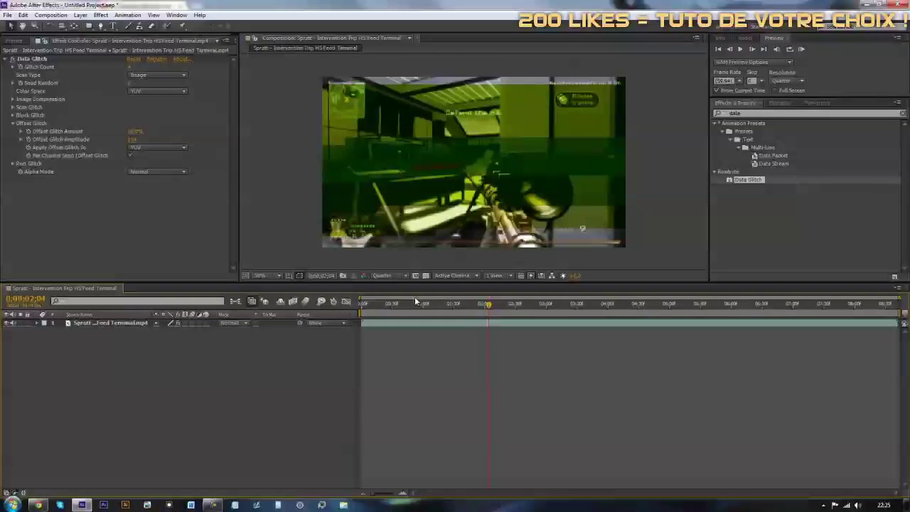
# - Step through frames near 2 seconds and shift the gameplay layer slightly later
pyautogui.click(484, 305)
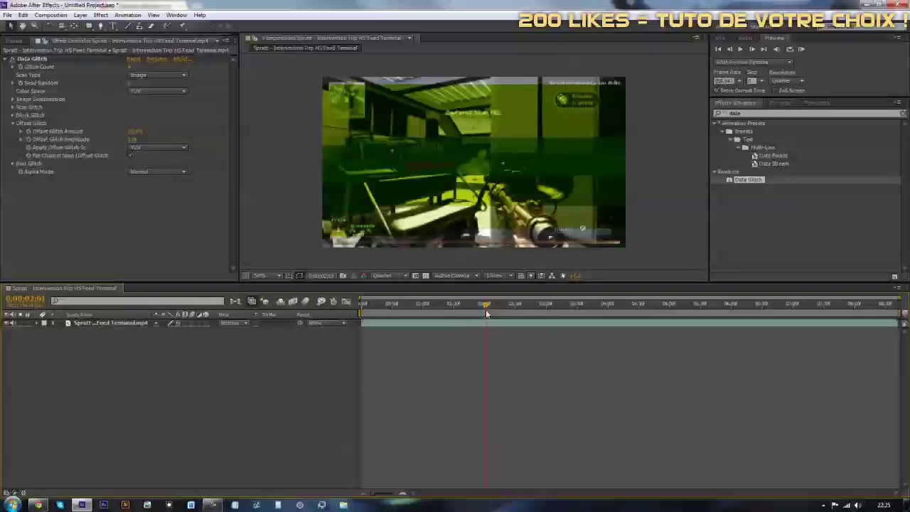
pyautogui.click(481, 306)
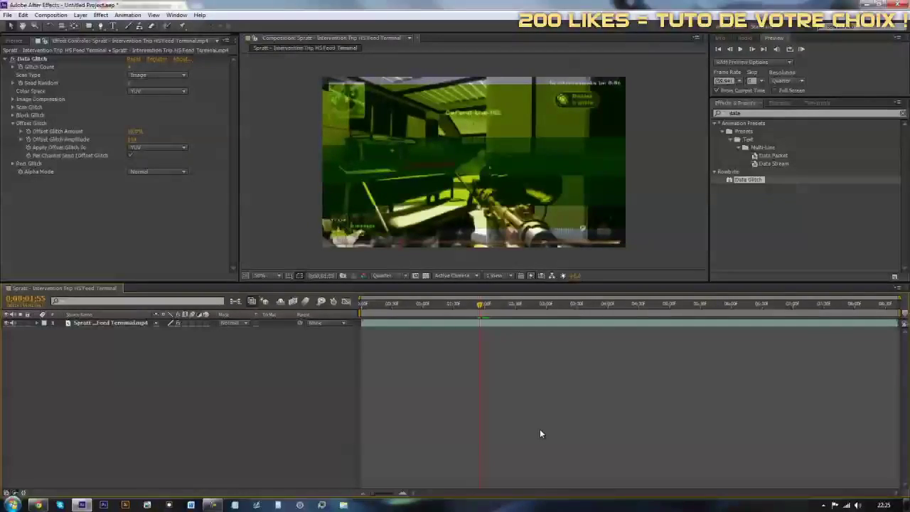
pyautogui.click(479, 307)
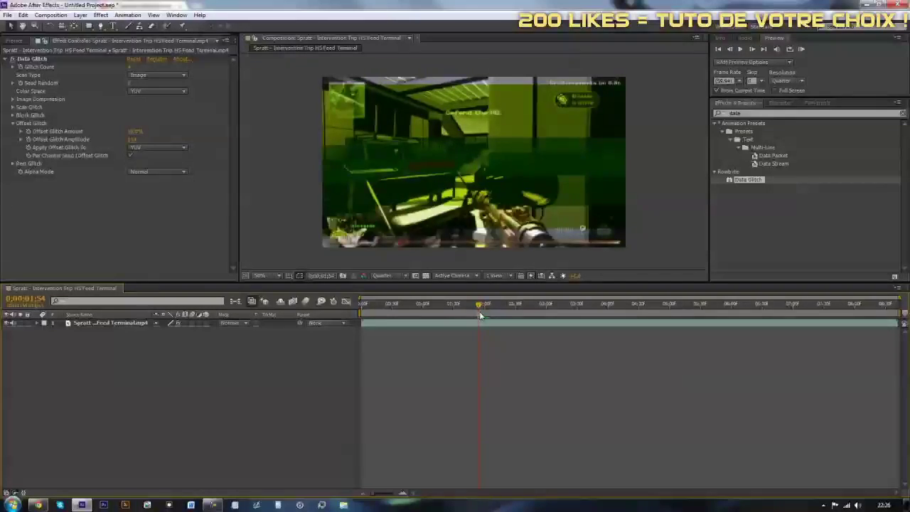
pyautogui.moveTo(480, 310); pyautogui.dragTo(502, 319)
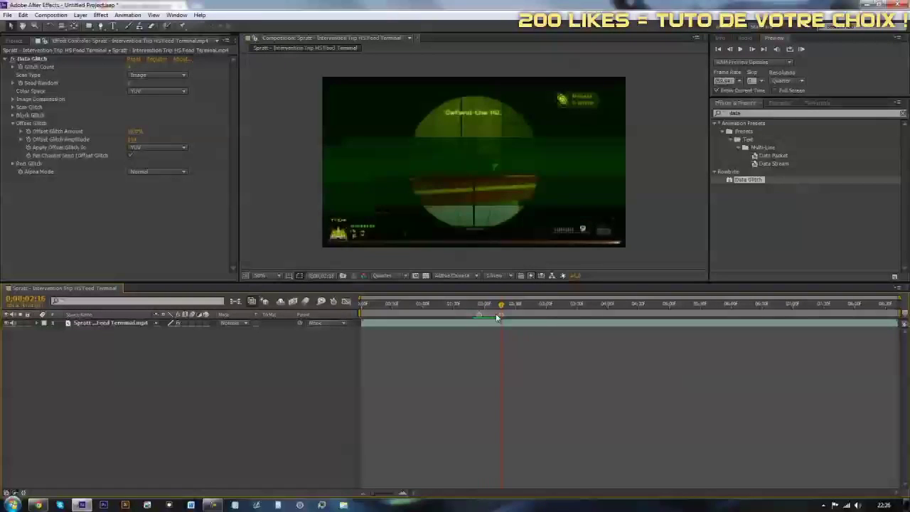
pyautogui.moveTo(501, 321)
pyautogui.mouseDown()
pyautogui.moveTo(518, 324)
pyautogui.moveTo(481, 306)
pyautogui.mouseUp()
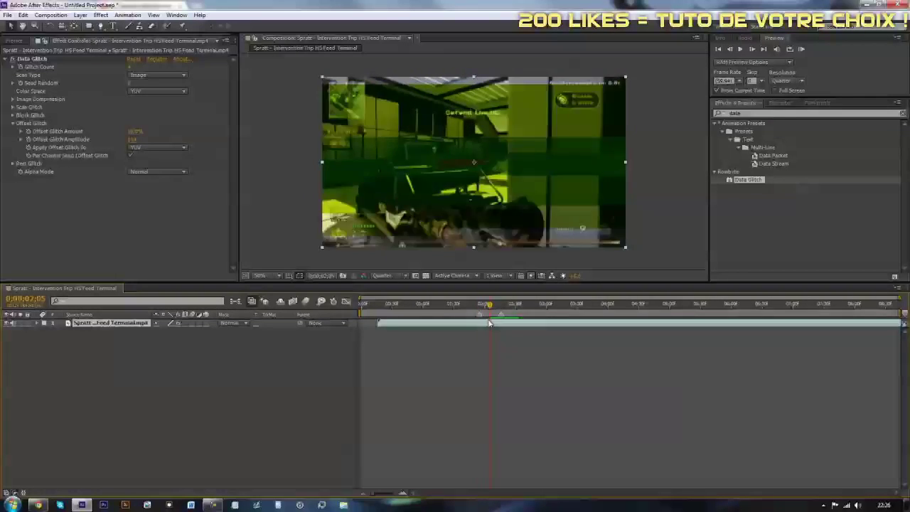
# - Play a preview of the glitched clip and collapse Offset Glitch
pyautogui.click(739, 49)
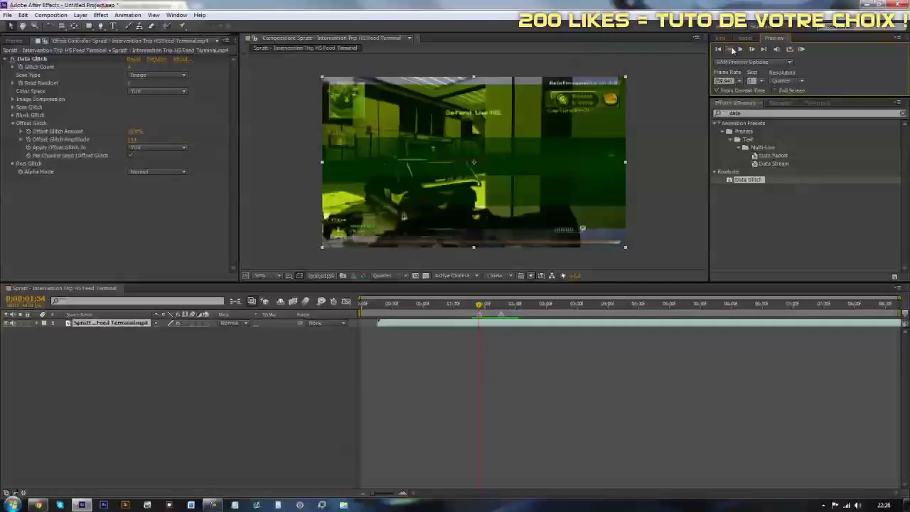
pyautogui.click(13, 124)
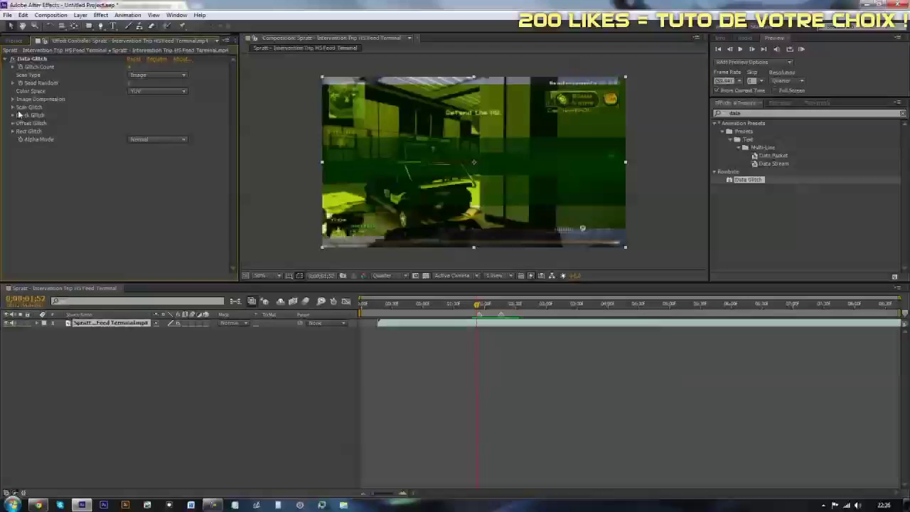
pyautogui.click(19, 68)
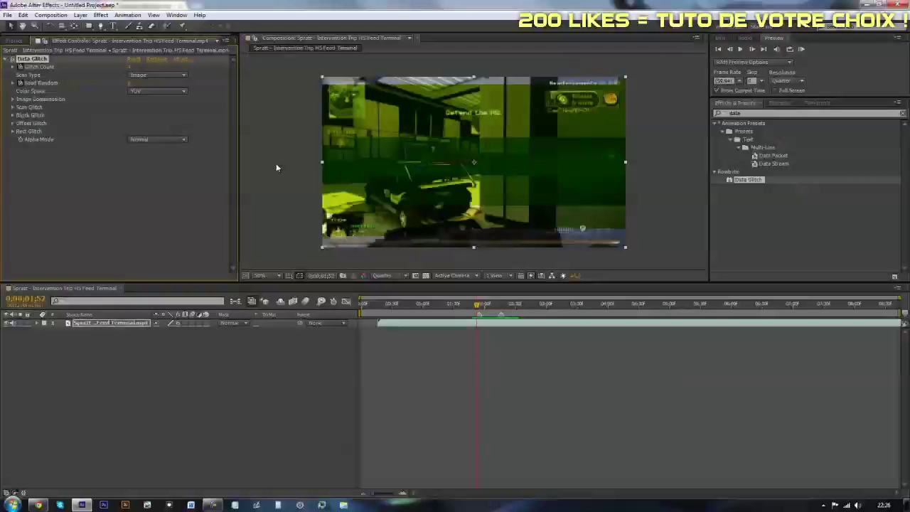
# - Reveal the Glitch Count and Seed Random keyframes and add a Seed Random keyframe
pyautogui.press('u')
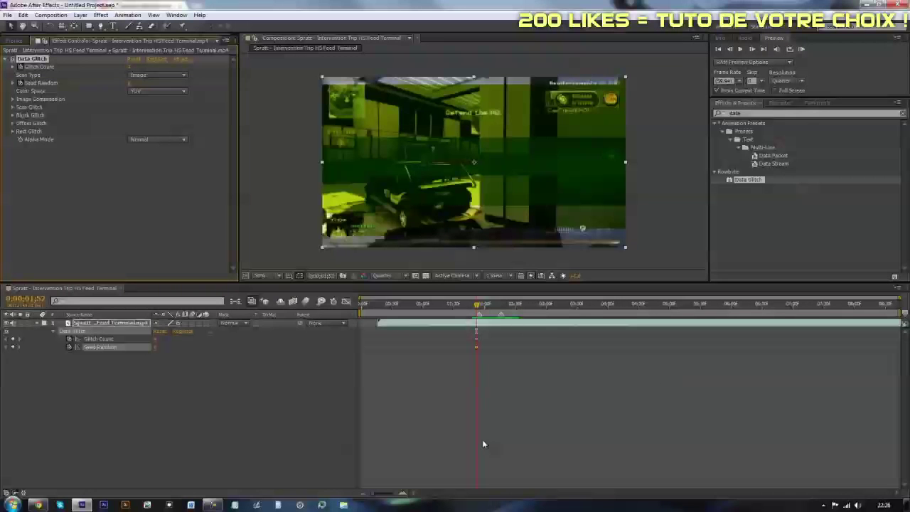
pyautogui.moveTo(398, 494); pyautogui.dragTo(412, 494)
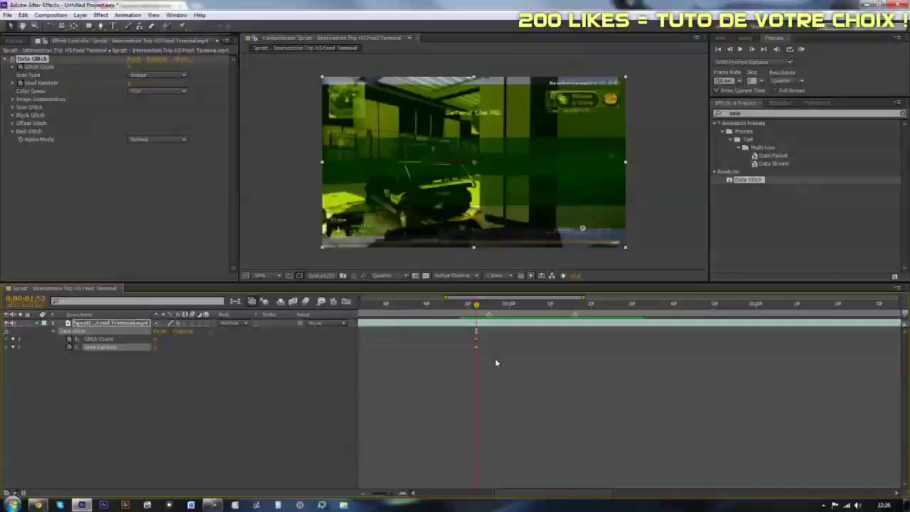
pyautogui.moveTo(496, 363); pyautogui.dragTo(475, 338)
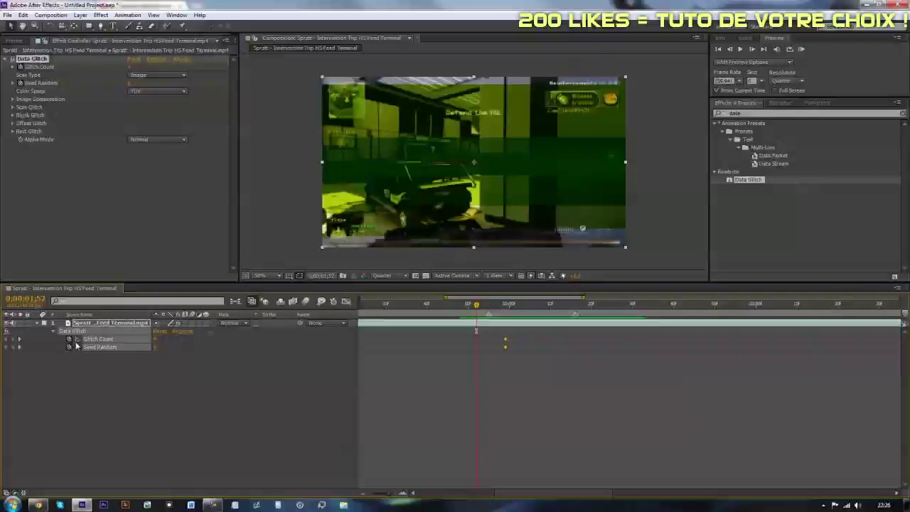
pyautogui.click(13, 347)
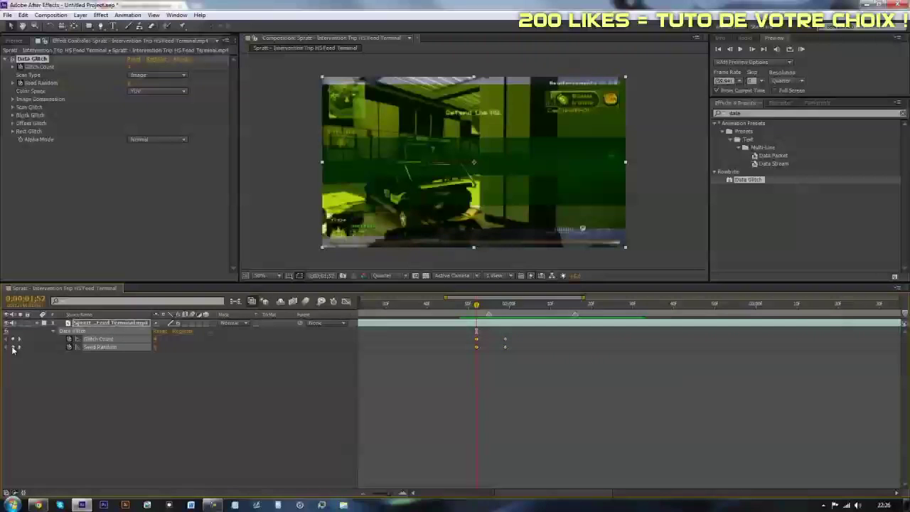
pyautogui.click(165, 398)
pyautogui.click(152, 339)
pyautogui.click(546, 432)
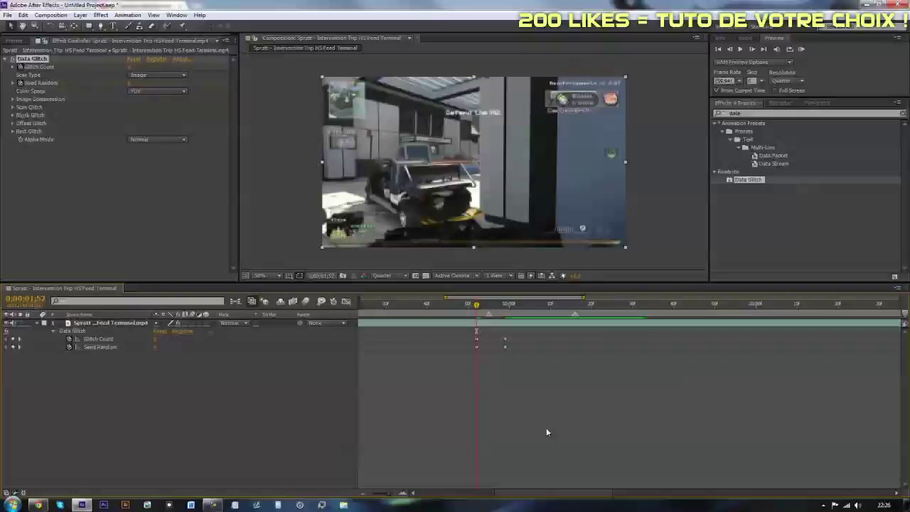
# - A few frames later, set new Seed Random and Glitch Count values, then move the Seed Random keyframe later
pyautogui.moveTo(478, 311); pyautogui.dragTo(507, 313)
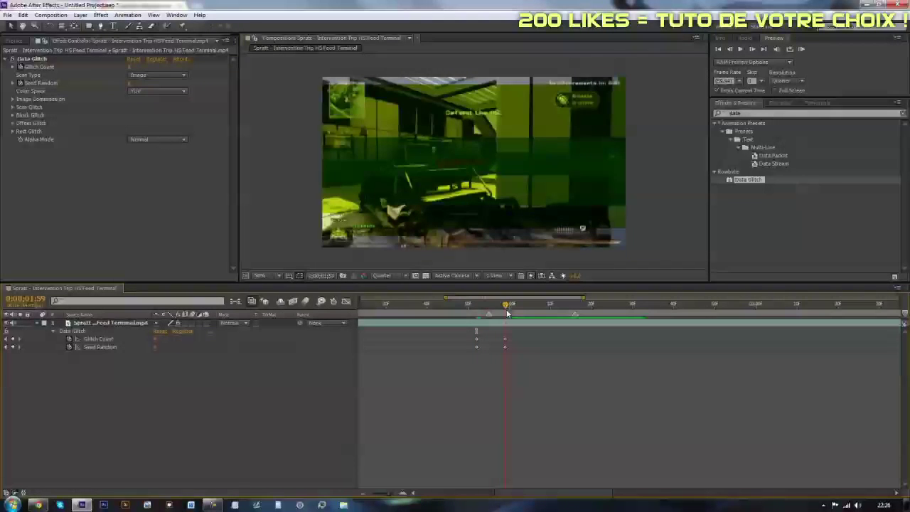
pyautogui.moveTo(154, 347); pyautogui.dragTo(156, 347)
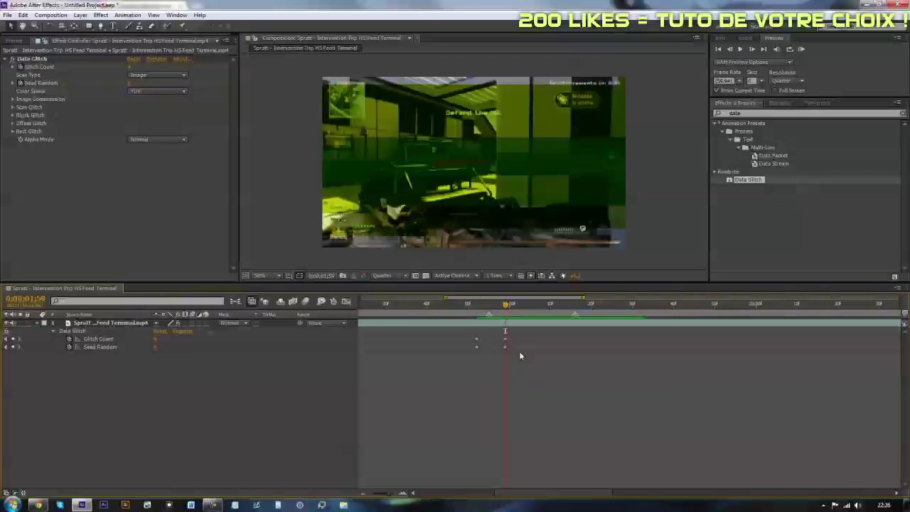
pyautogui.click(504, 341)
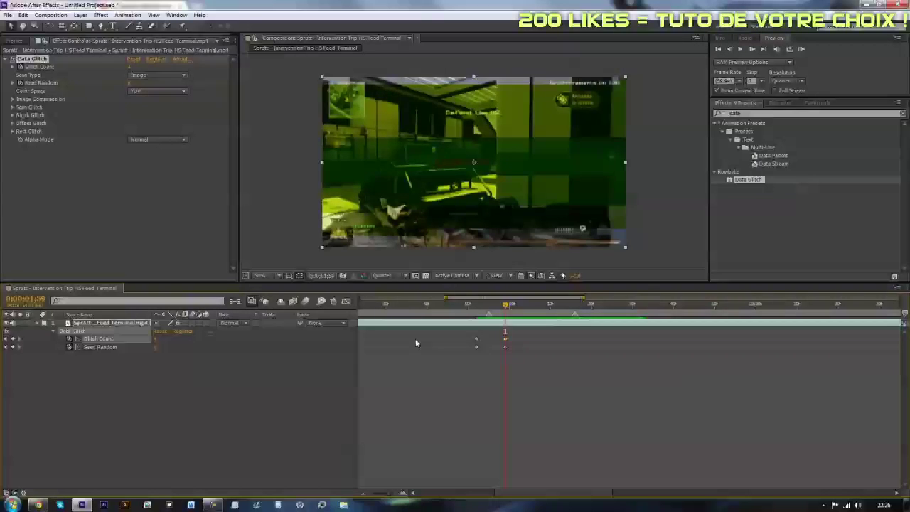
pyautogui.click(156, 339)
pyautogui.press('Return')
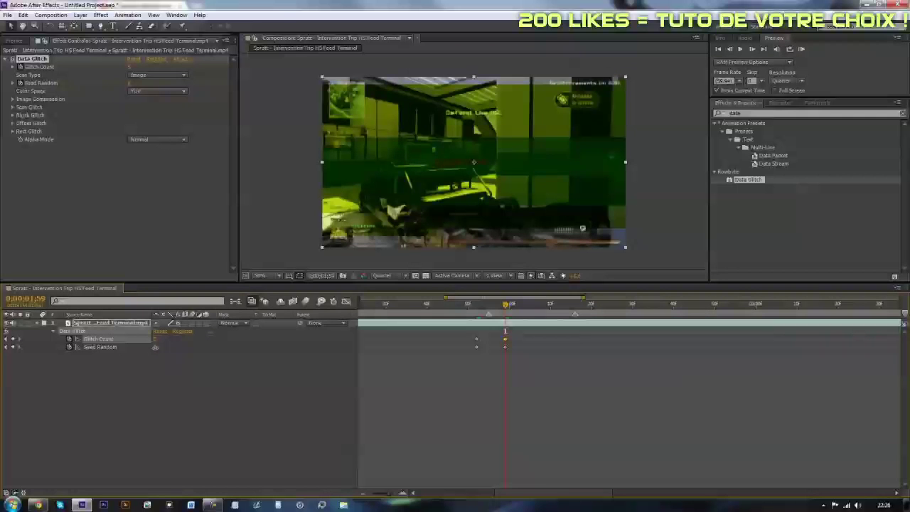
pyautogui.click(509, 361)
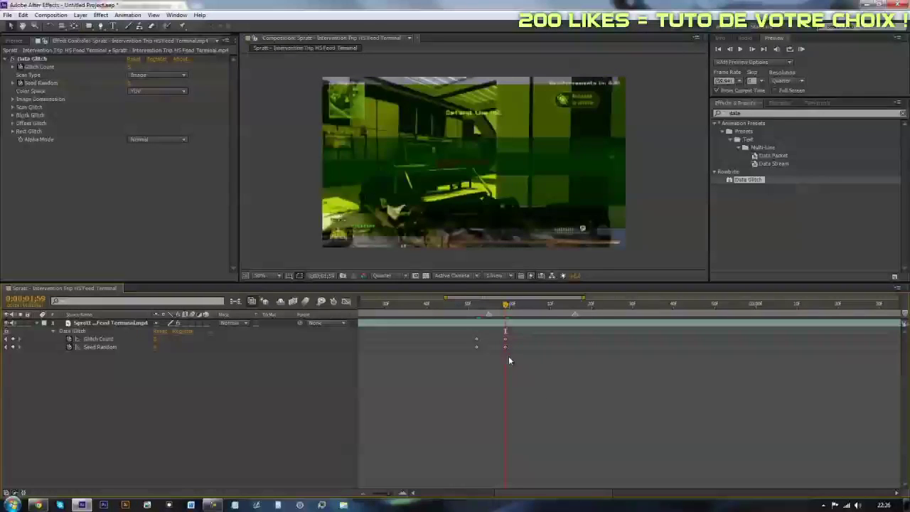
pyautogui.moveTo(505, 347); pyautogui.dragTo(587, 347)
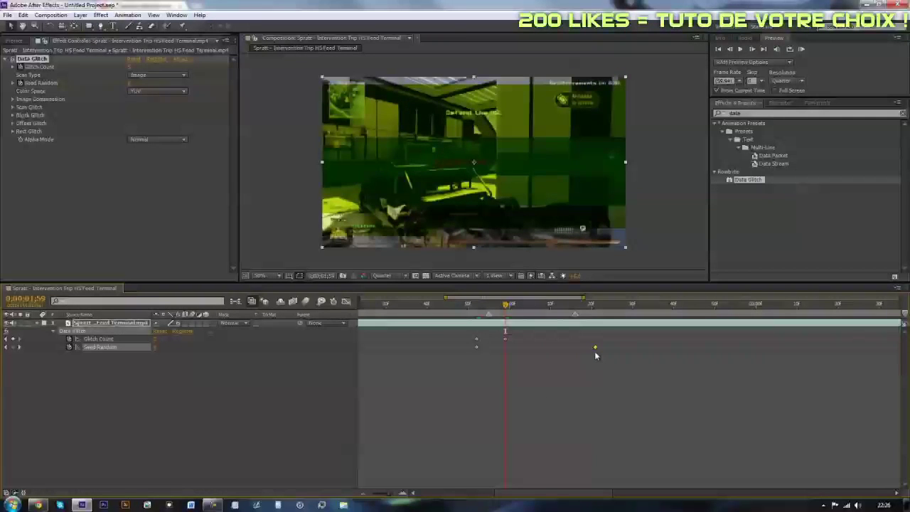
# - Set Seed Random to 1 at a later frame of the clip
pyautogui.moveTo(472, 302)
pyautogui.mouseDown()
pyautogui.moveTo(580, 332)
pyautogui.moveTo(584, 313)
pyautogui.moveTo(599, 313)
pyautogui.mouseUp()
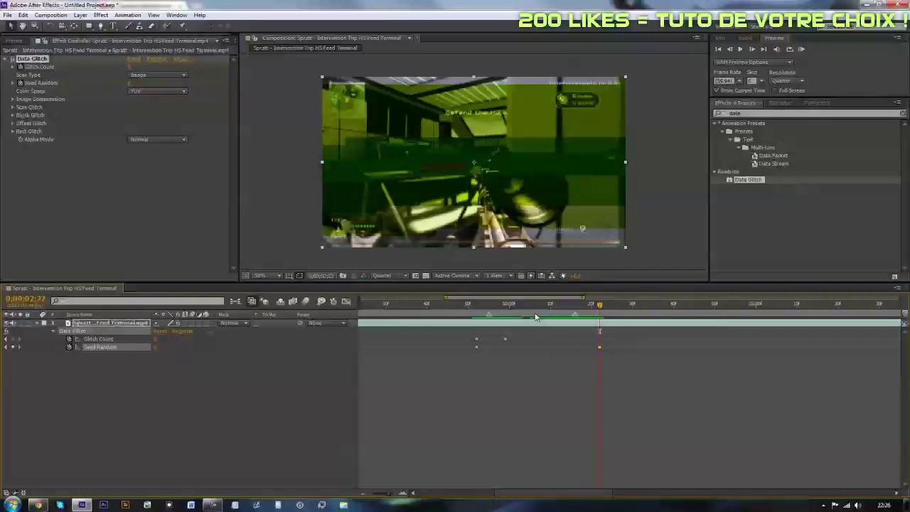
pyautogui.click(156, 347)
pyautogui.write('1')
pyautogui.press('Return')
# - Add a Glitch Count keyframe, then lower Glitch Count at a later frame so the glitch stops
pyautogui.moveTo(471, 309)
pyautogui.mouseDown()
pyautogui.moveTo(605, 328)
pyautogui.moveTo(505, 349)
pyautogui.moveTo(563, 351)
pyautogui.mouseUp()
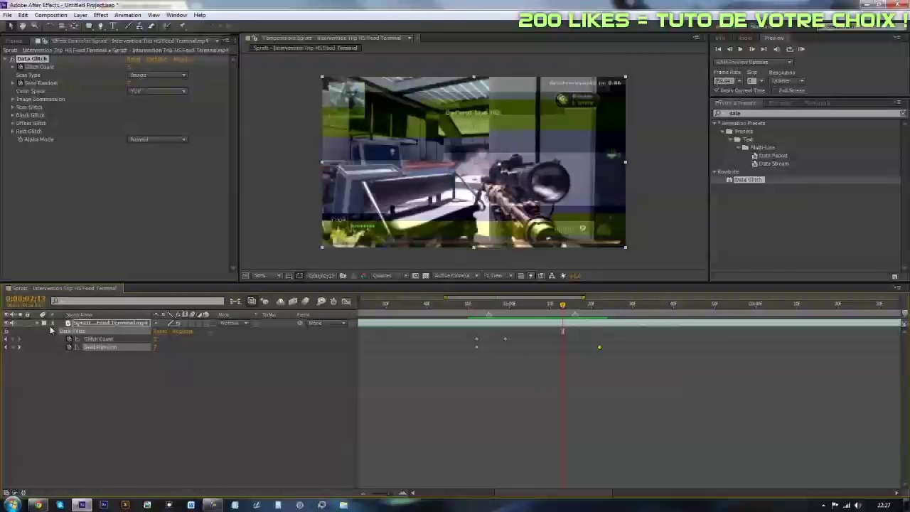
pyautogui.click(12, 340)
pyautogui.click(600, 314)
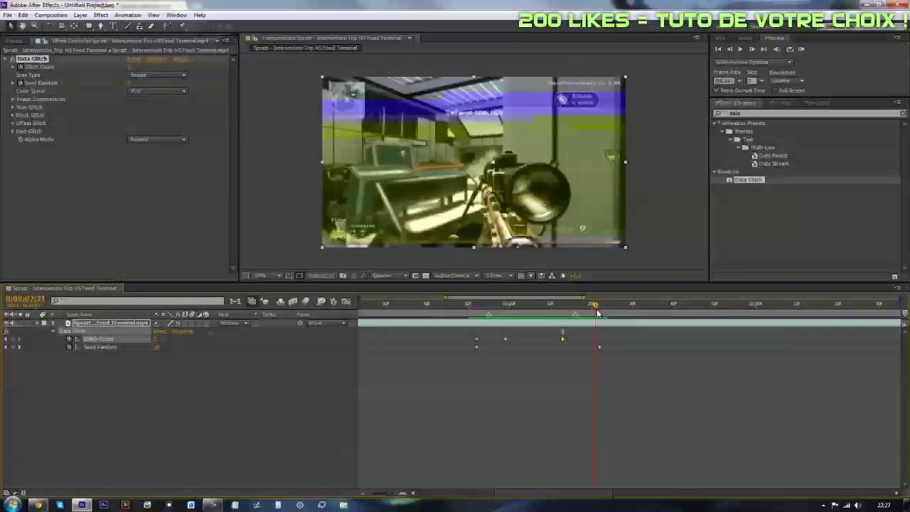
pyautogui.moveTo(154, 339); pyautogui.dragTo(145, 339)
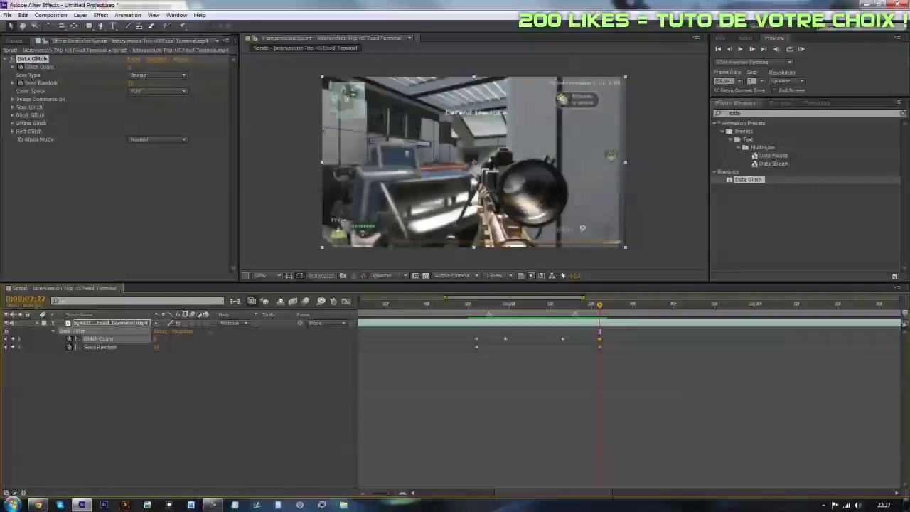
# - Key a new Seed Random value at a later glitched frame
pyautogui.moveTo(465, 351); pyautogui.dragTo(612, 357)
pyautogui.click(111, 347)
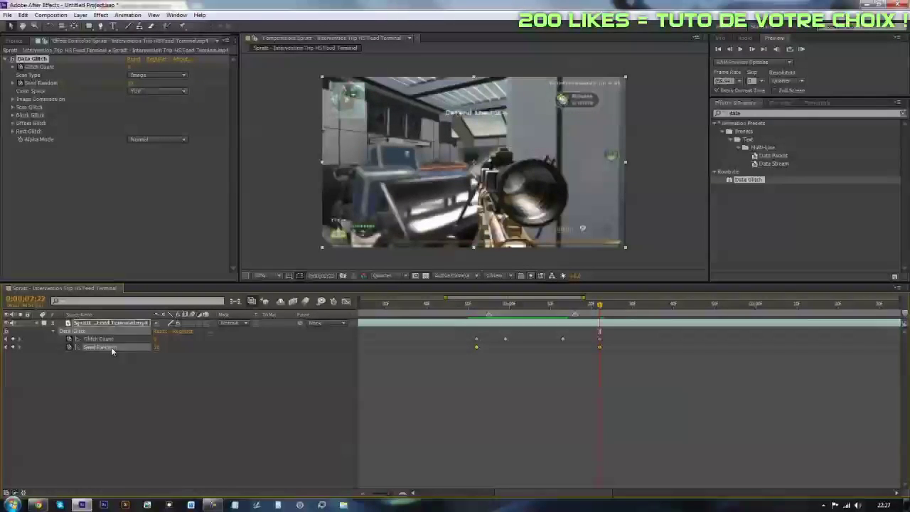
pyautogui.click(471, 306)
pyautogui.moveTo(473, 306); pyautogui.dragTo(559, 306)
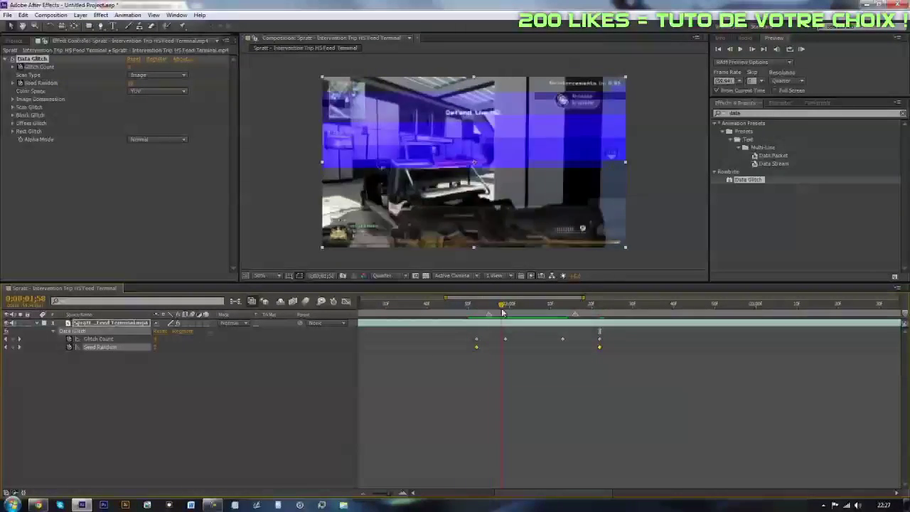
pyautogui.click(560, 369)
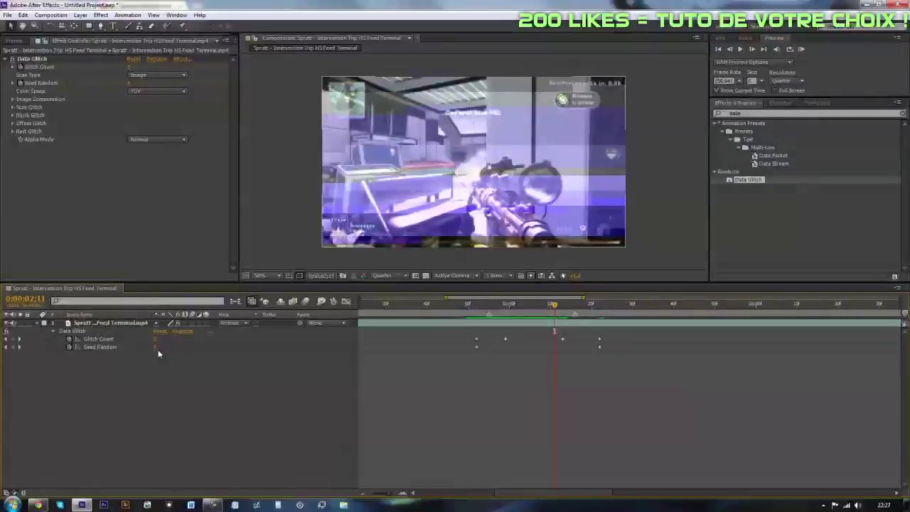
pyautogui.moveTo(156, 347); pyautogui.dragTo(313, 345)
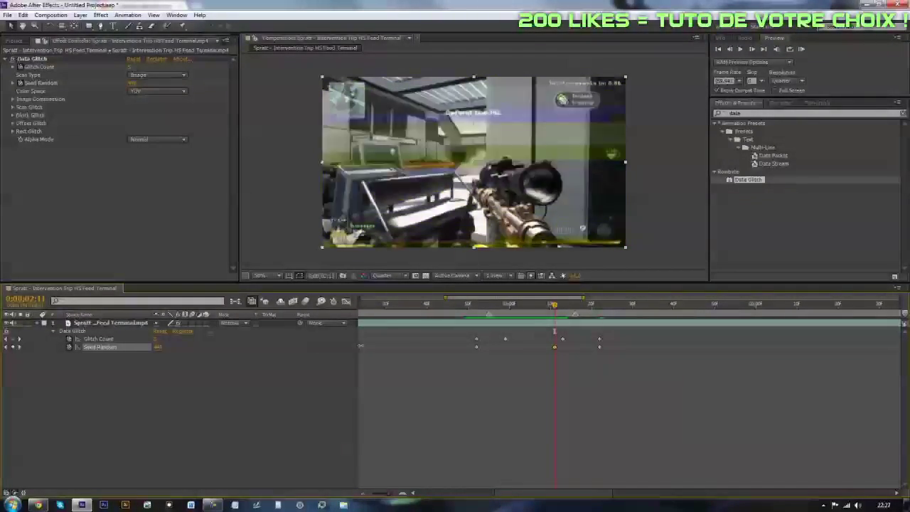
pyautogui.click(406, 345)
# - Marquee-select the Seed Random and Glitch Count keyframes and scrub through the glitch burst
pyautogui.moveTo(464, 304); pyautogui.dragTo(562, 318)
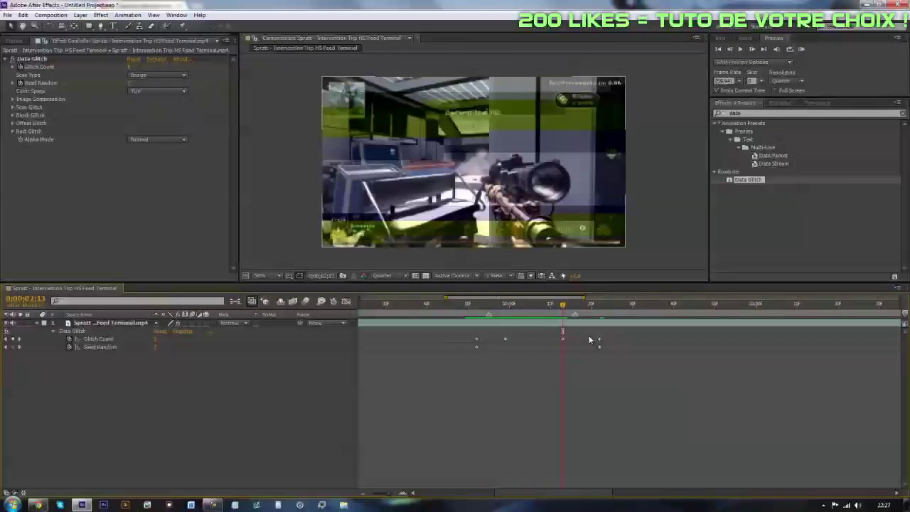
pyautogui.moveTo(614, 342); pyautogui.dragTo(475, 365)
pyautogui.click(488, 378)
pyautogui.moveTo(478, 303); pyautogui.dragTo(509, 304)
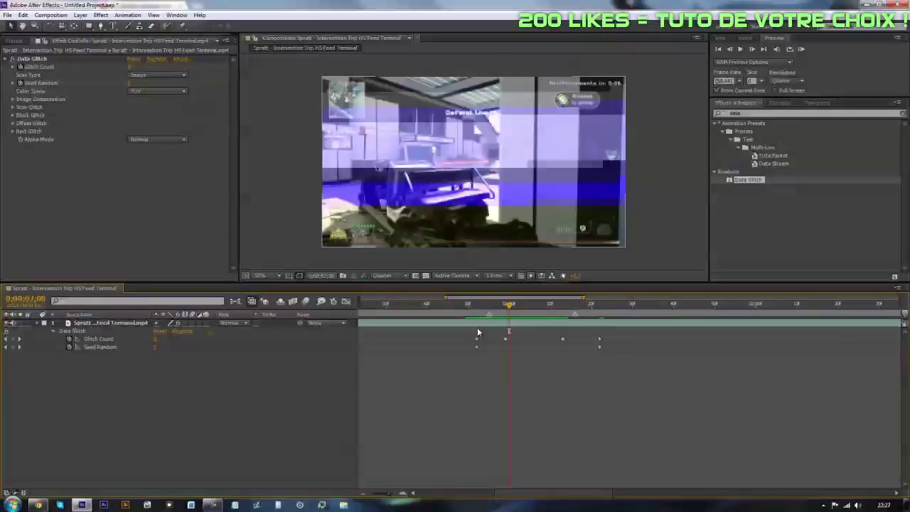
pyautogui.moveTo(466, 328); pyautogui.dragTo(498, 343)
pyautogui.moveTo(509, 304); pyautogui.dragTo(594, 314)
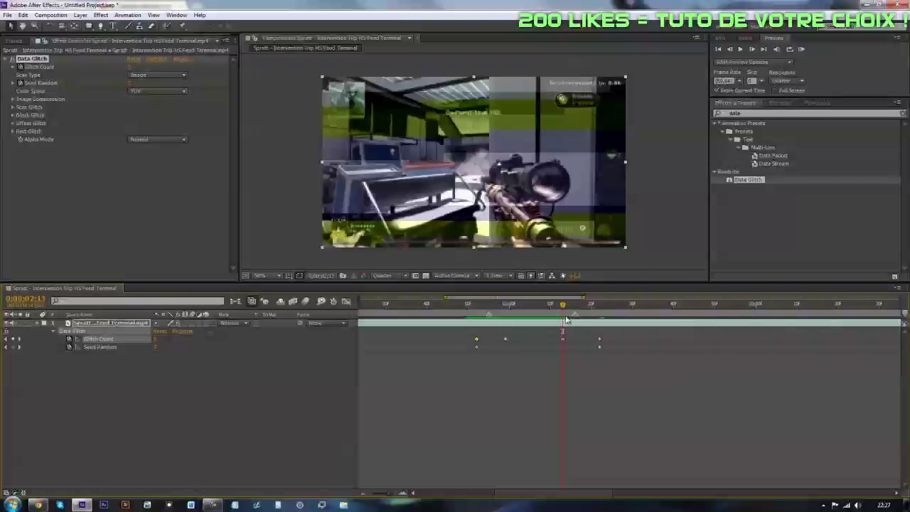
pyautogui.moveTo(595, 314); pyautogui.dragTo(506, 347)
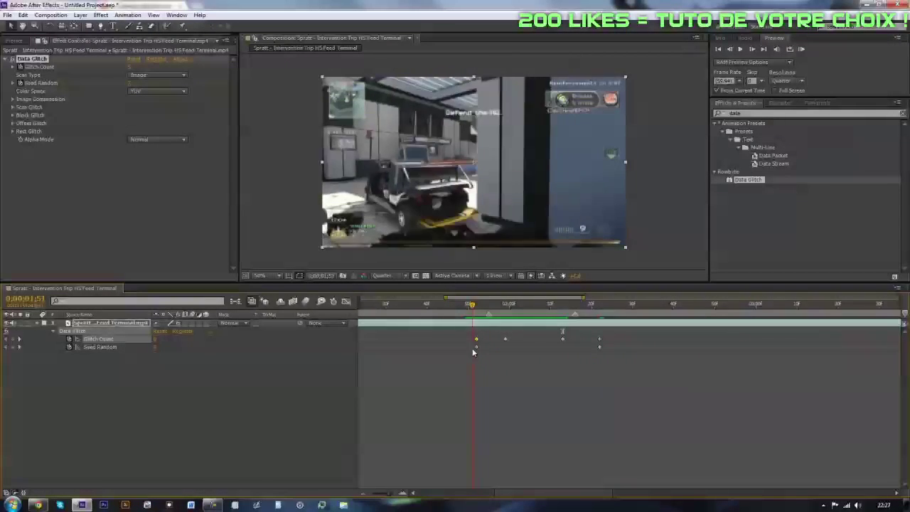
pyautogui.moveTo(507, 347); pyautogui.dragTo(530, 347)
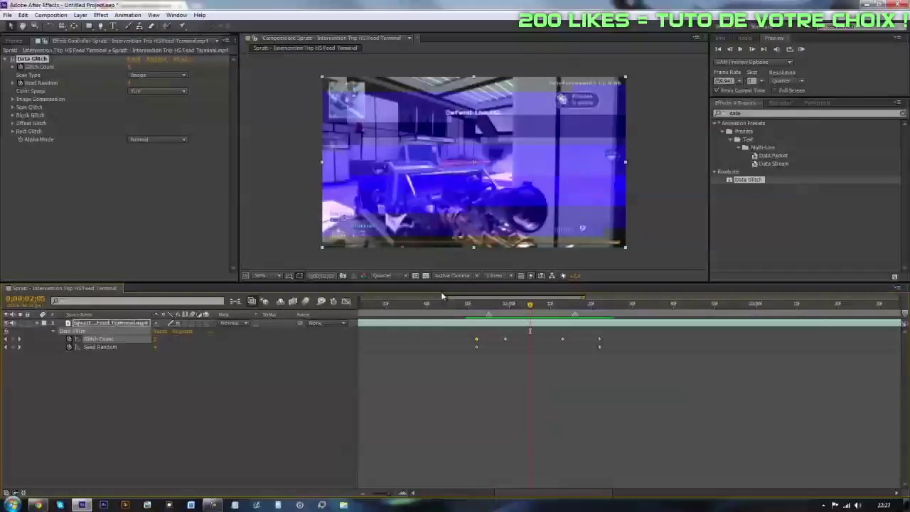
pyautogui.click(12, 131)
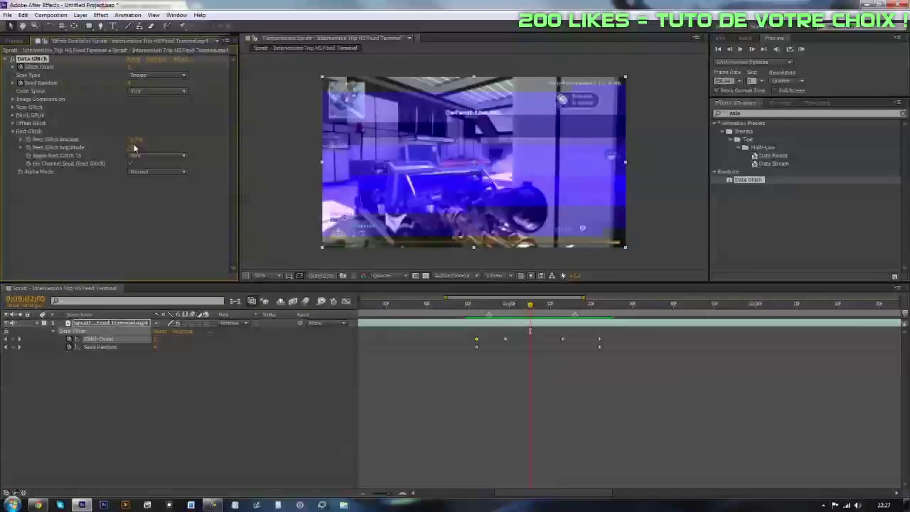
# - Raise Rect Glitch Amount to 100% and nudge the Offset Glitch amount
pyautogui.moveTo(133, 139); pyautogui.dragTo(209, 139)
pyautogui.press('space')
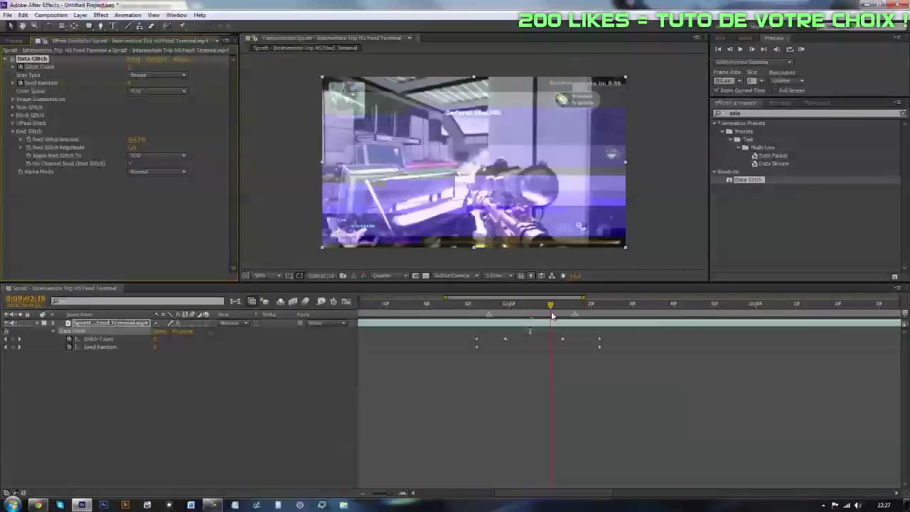
pyautogui.click(14, 131)
pyautogui.click(14, 124)
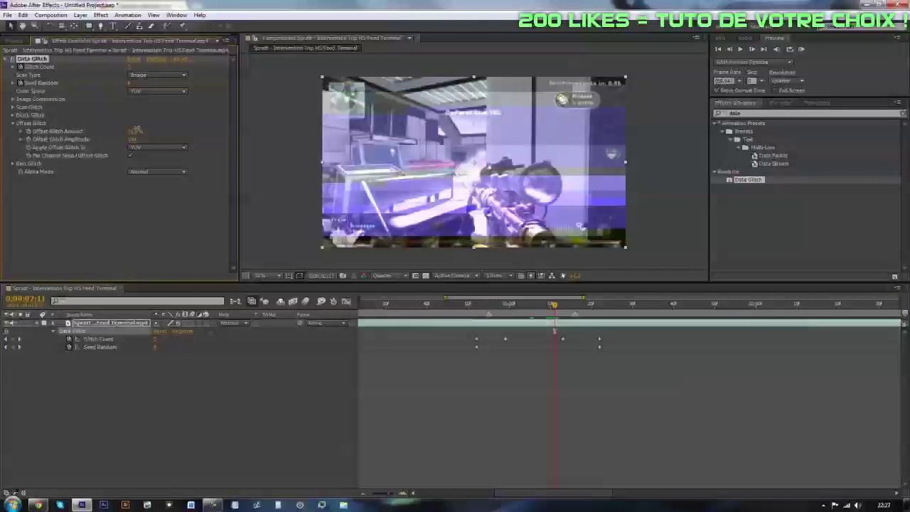
pyautogui.moveTo(137, 129); pyautogui.dragTo(143, 128)
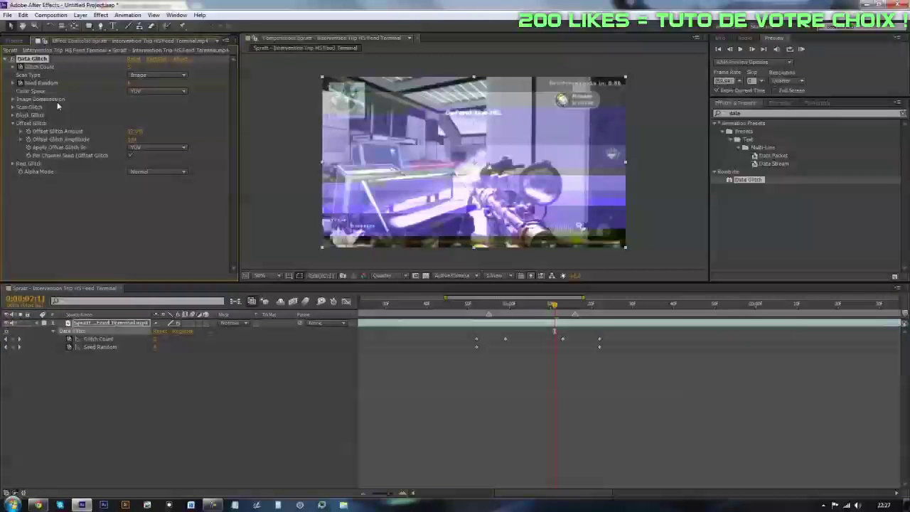
pyautogui.click(10, 117)
pyautogui.click(14, 123)
# - Set Scan Glitch Amount to 150% and scrub back to review the glitch
pyautogui.click(13, 107)
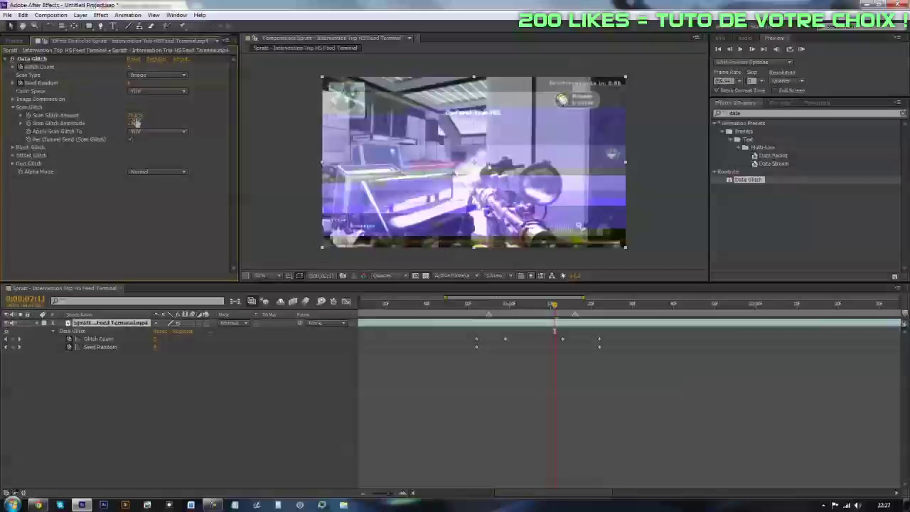
pyautogui.click(135, 116)
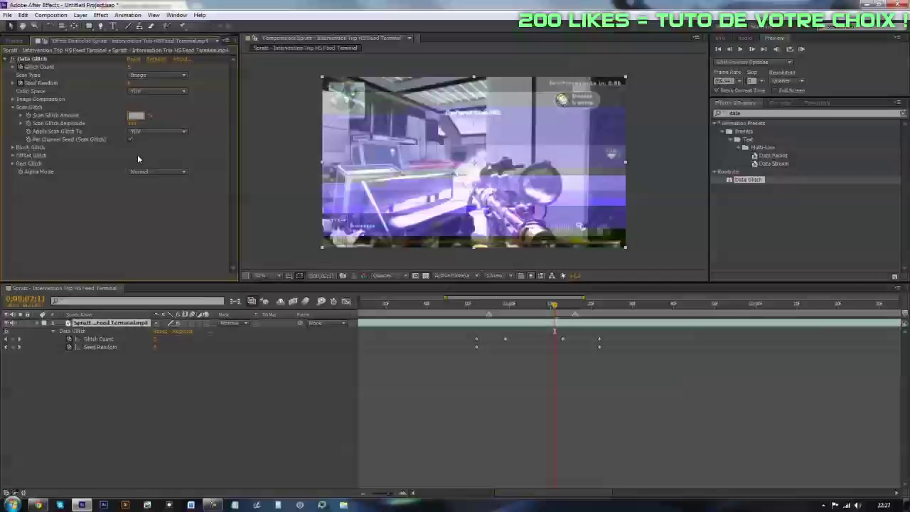
pyautogui.write('150')
pyautogui.press('Return')
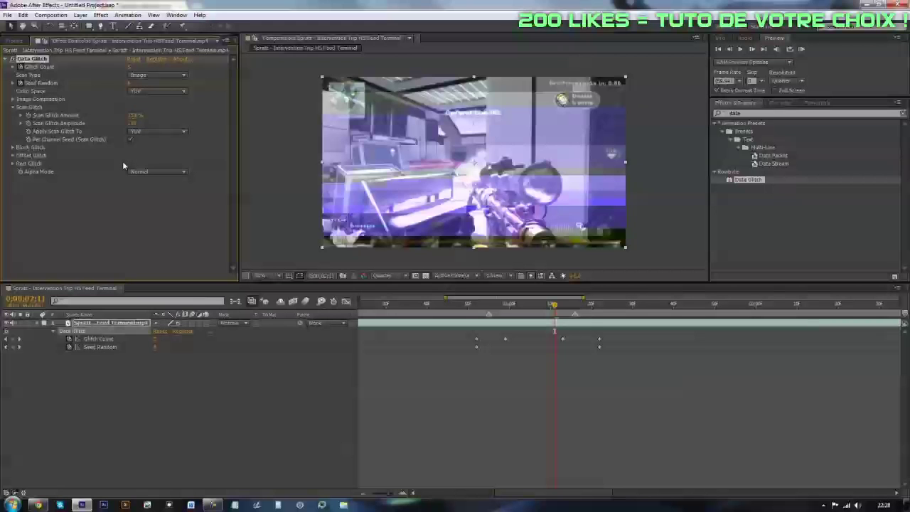
pyautogui.moveTo(568, 315)
pyautogui.mouseDown()
pyautogui.moveTo(477, 326)
pyautogui.moveTo(580, 319)
pyautogui.moveTo(539, 328)
pyautogui.mouseUp()
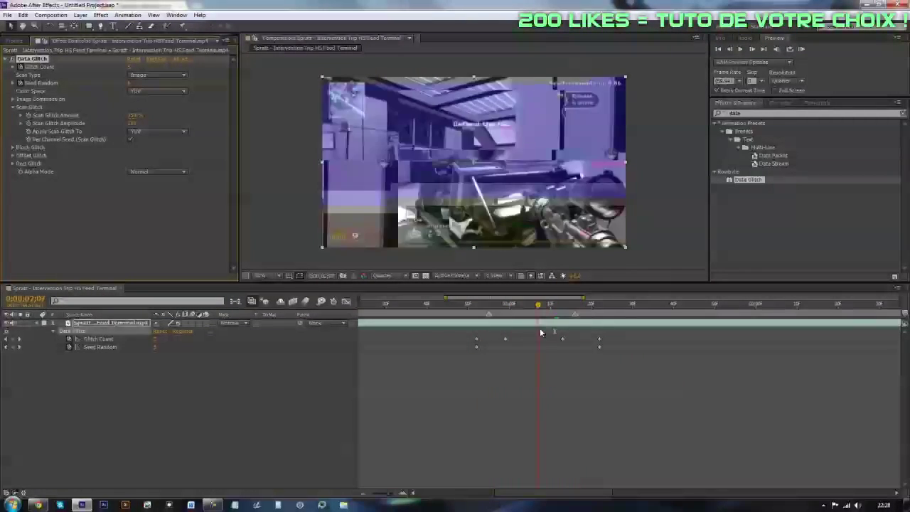
pyautogui.click(13, 156)
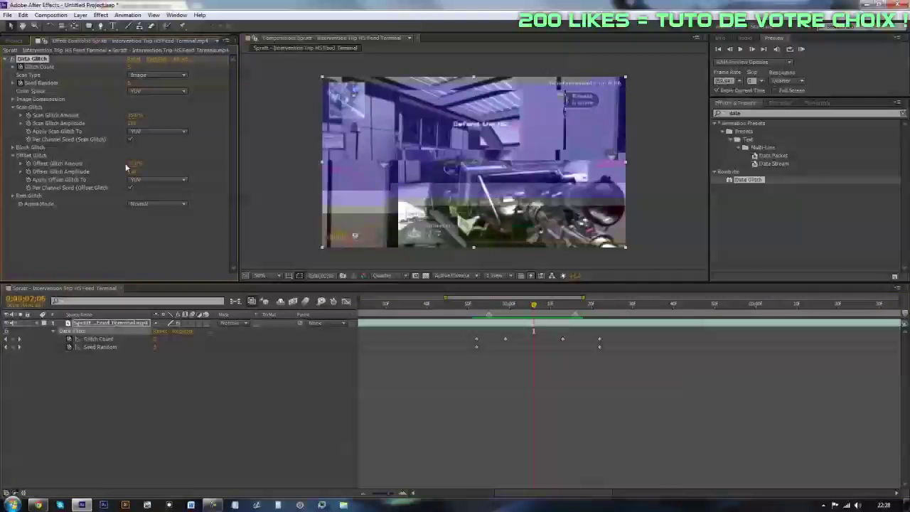
# - Increase the Offset Glitch Amount and scrub around the burst to review the stronger bands
pyautogui.moveTo(132, 163); pyautogui.dragTo(129, 166)
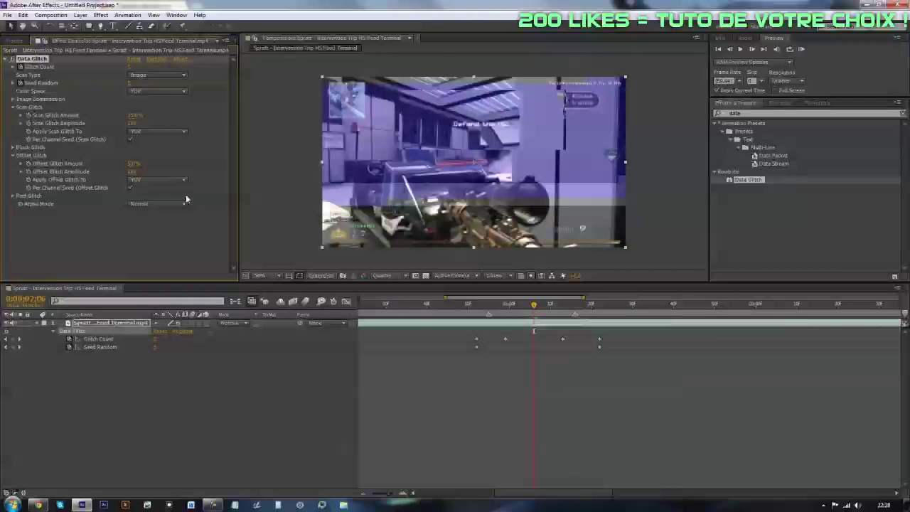
pyautogui.press('Return')
pyautogui.moveTo(545, 308)
pyautogui.mouseDown()
pyautogui.moveTo(514, 308)
pyautogui.moveTo(526, 308)
pyautogui.mouseUp()
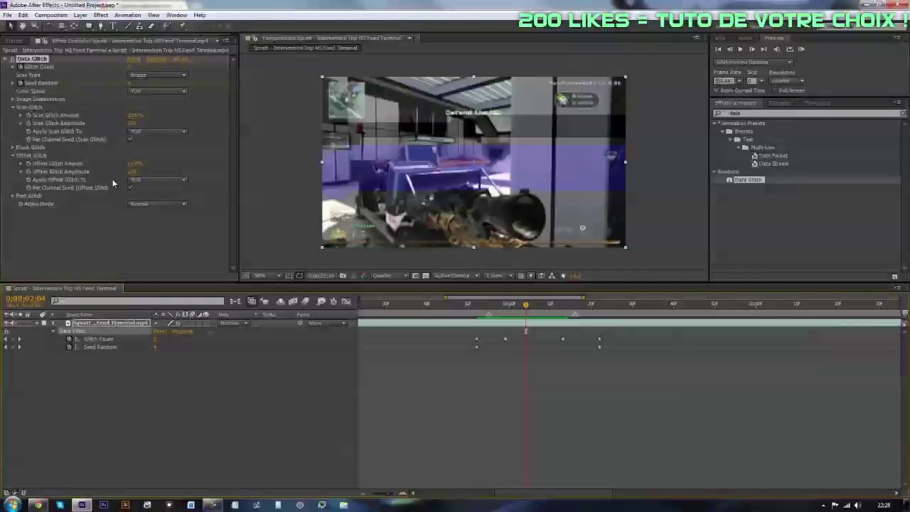
pyautogui.moveTo(547, 308)
pyautogui.mouseDown()
pyautogui.moveTo(556, 308)
pyautogui.moveTo(510, 331)
pyautogui.moveTo(546, 330)
pyautogui.mouseUp()
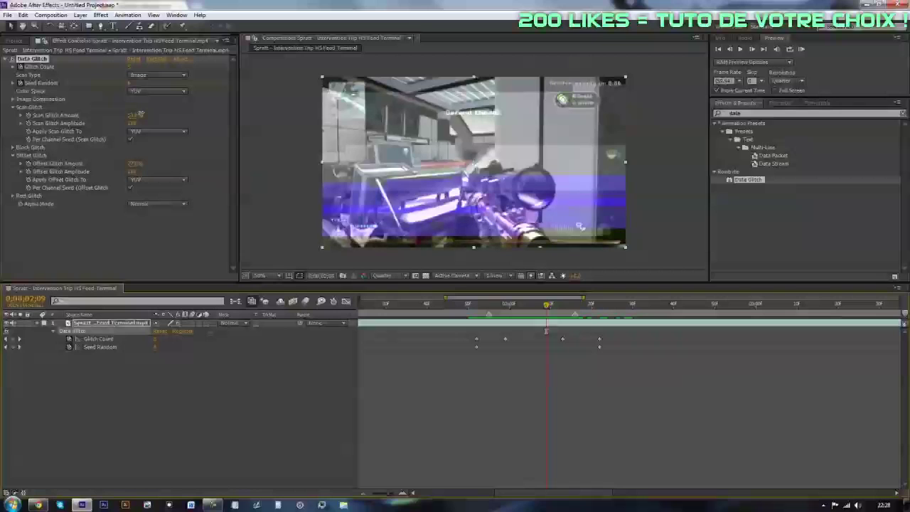
pyautogui.moveTo(546, 316)
pyautogui.mouseDown()
pyautogui.moveTo(492, 318)
pyautogui.moveTo(556, 321)
pyautogui.mouseUp()
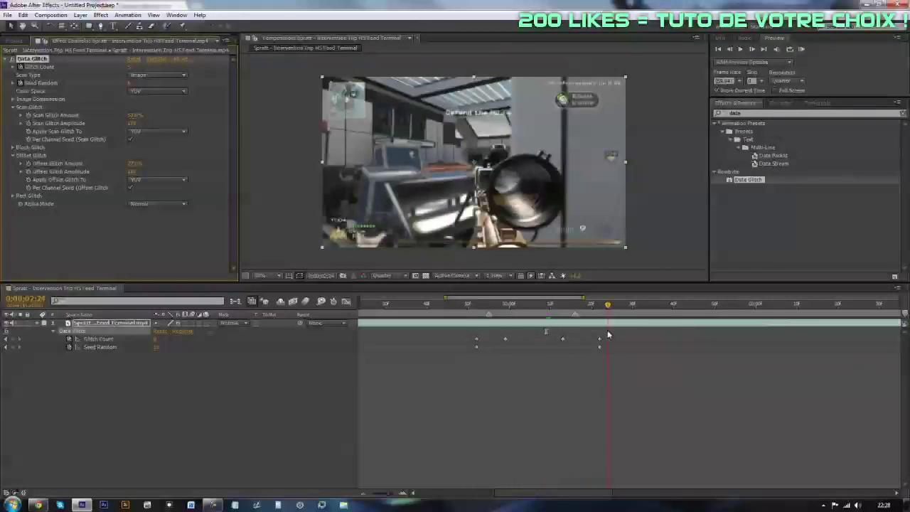
pyautogui.moveTo(556, 321); pyautogui.dragTo(394, 324)
pyautogui.click(801, 47)
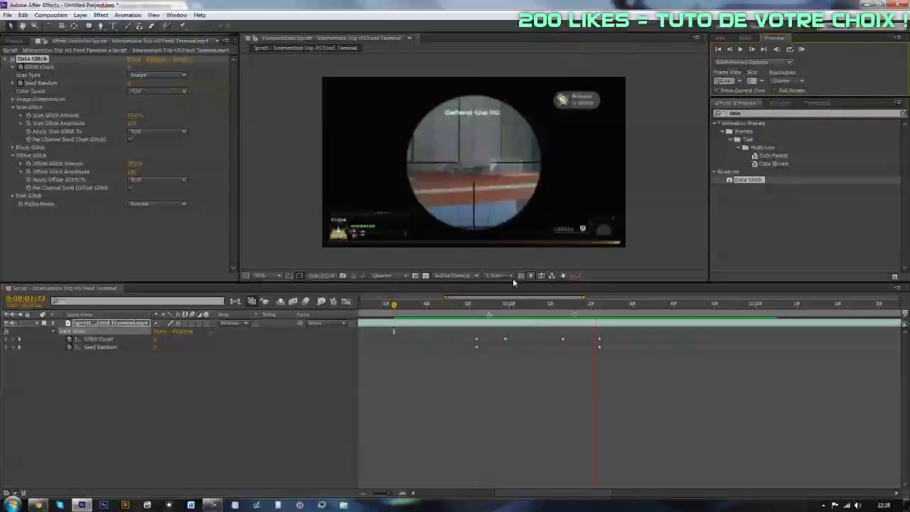
pyautogui.click(149, 323)
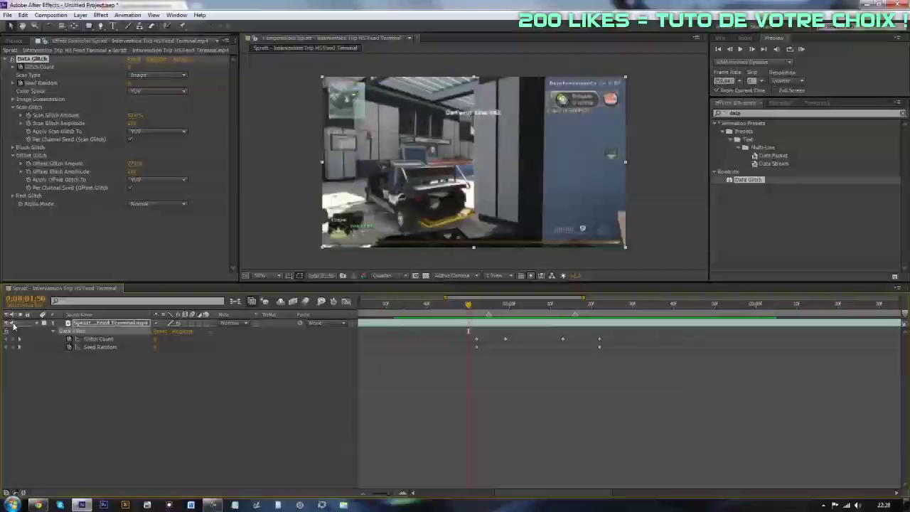
pyautogui.moveTo(463, 309)
pyautogui.mouseDown()
pyautogui.moveTo(563, 310)
pyautogui.moveTo(464, 346)
pyautogui.moveTo(478, 346)
pyautogui.mouseUp()
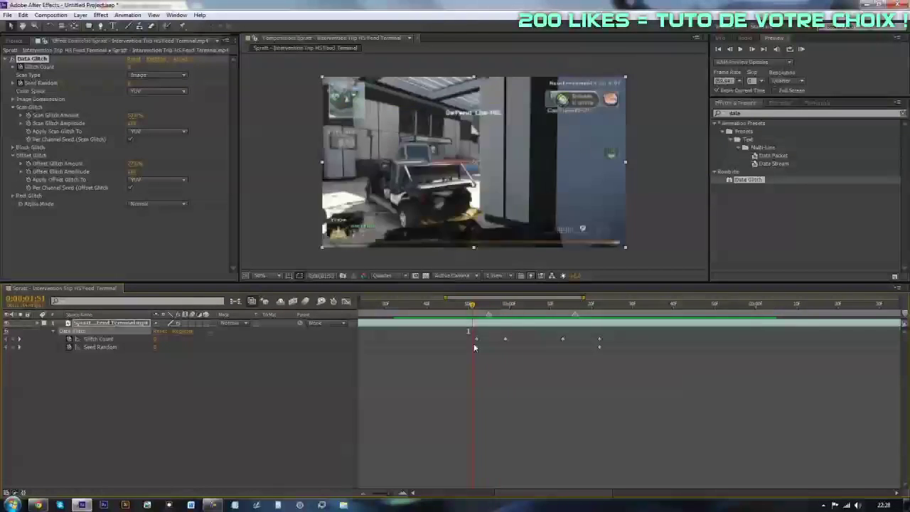
pyautogui.click(797, 114)
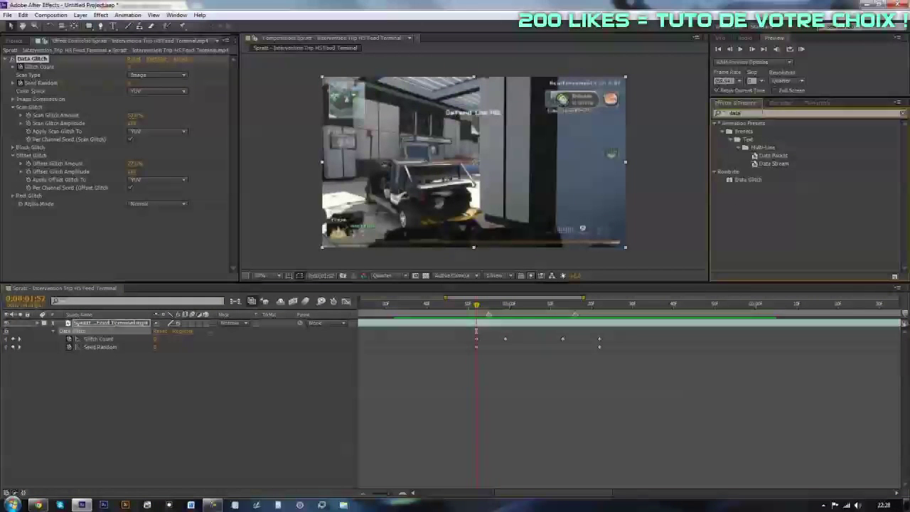
# - Search 'twitch' and apply Video Copilot Twitch to the sniper gameplay layer
pyautogui.write('tw')
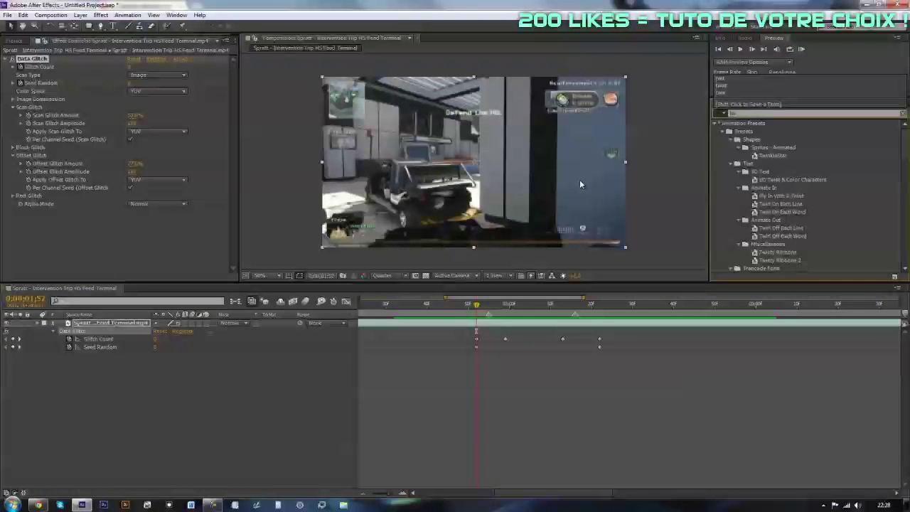
pyautogui.write('itch')
pyautogui.scroll(-5, 828, 211)
pyautogui.scroll(-5, 828, 211)
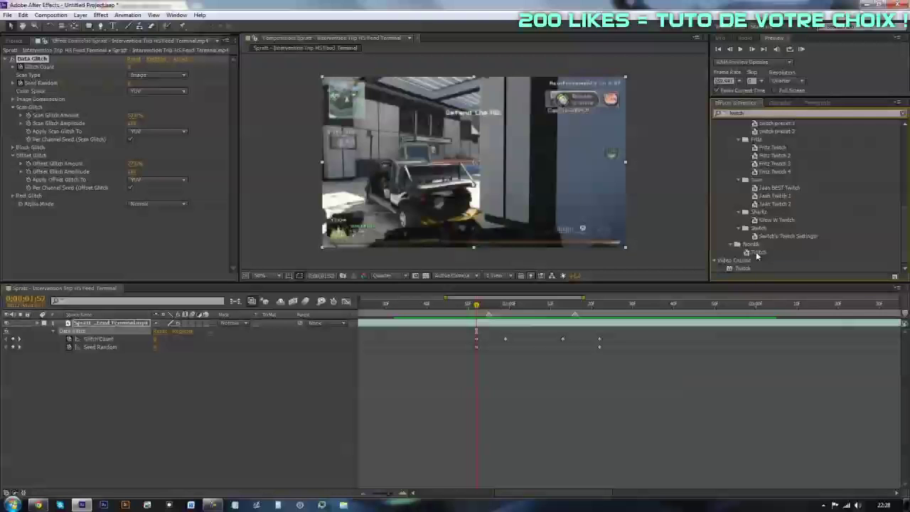
pyautogui.moveTo(742, 270); pyautogui.dragTo(626, 323)
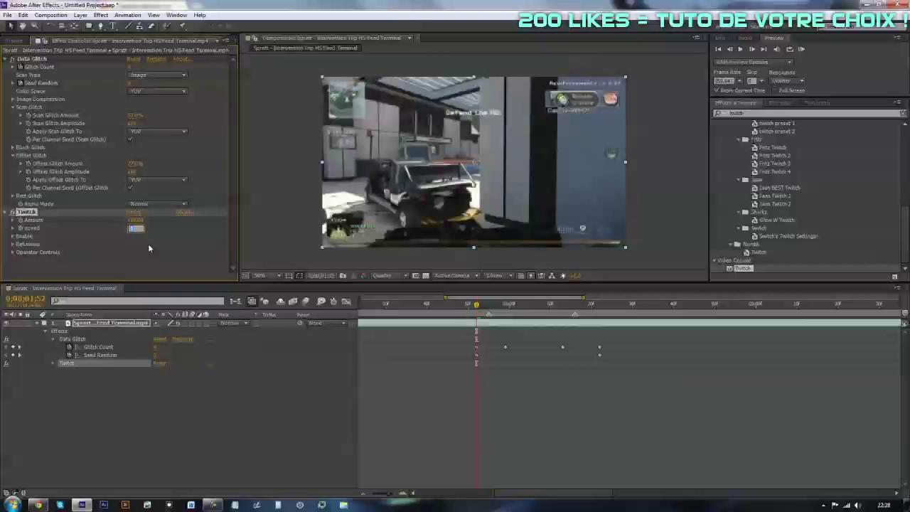
# - Set Twitch Speed to 10 and shift the Twitch Amount keyframe later, to about 0:00:02:00
pyautogui.write('0')
pyautogui.write('0')
pyautogui.press('u')
pyautogui.press('u')
pyautogui.press('u')
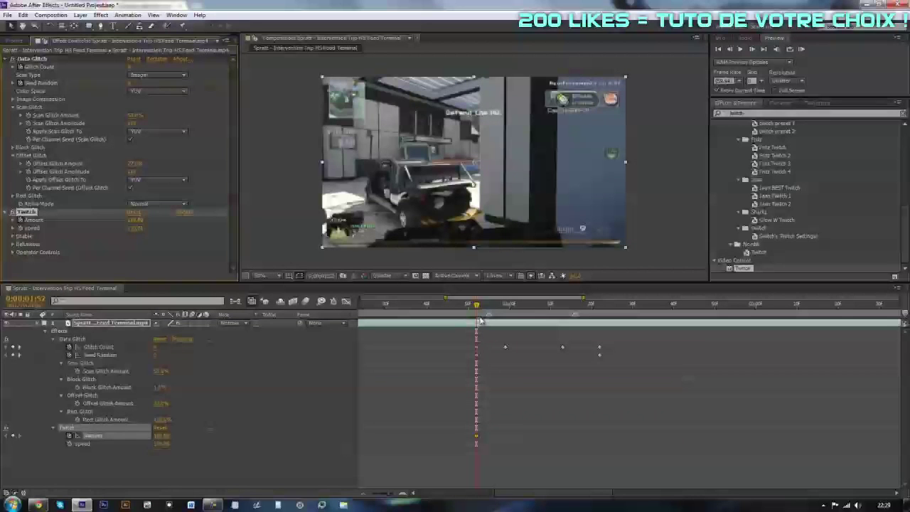
pyautogui.press('u')
pyautogui.press('u')
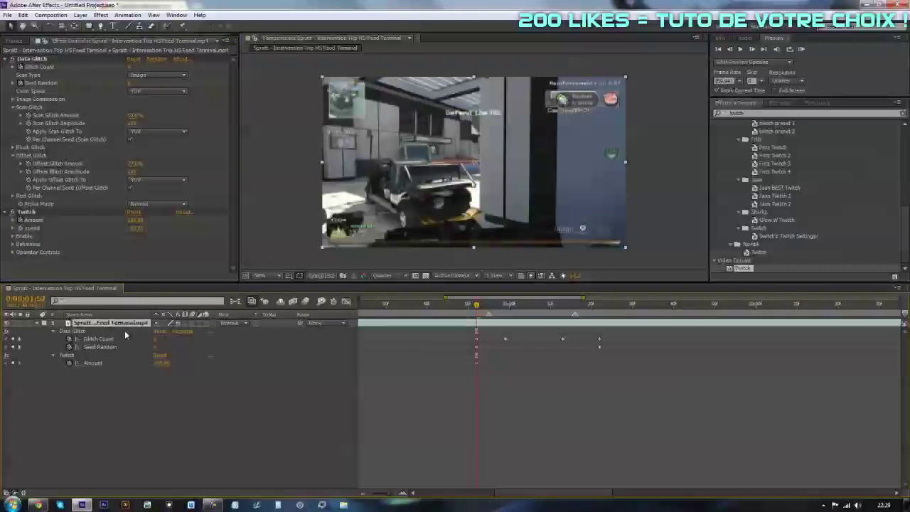
pyautogui.click(477, 363)
pyautogui.moveTo(479, 362); pyautogui.dragTo(514, 366)
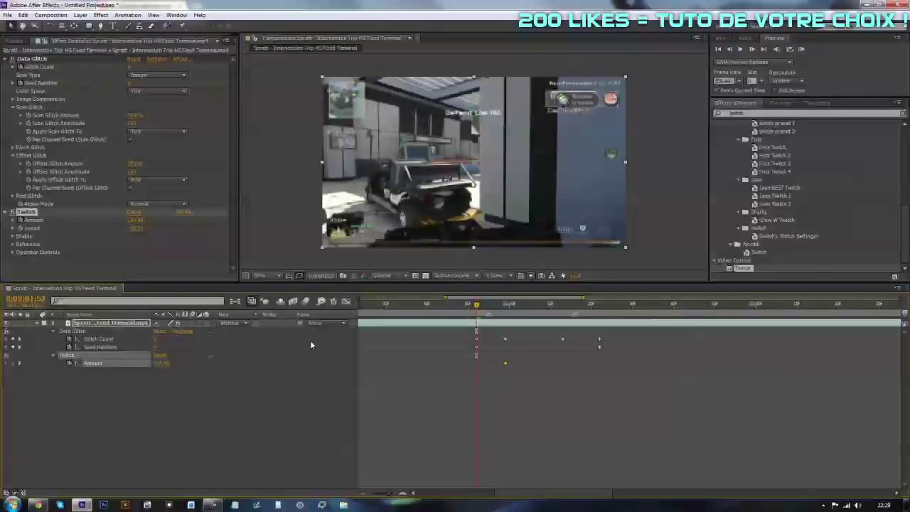
# - Key Twitch Amount at 0 near 0:00:01:52 and preview the ramp
pyautogui.moveTo(162, 363); pyautogui.dragTo(151, 363)
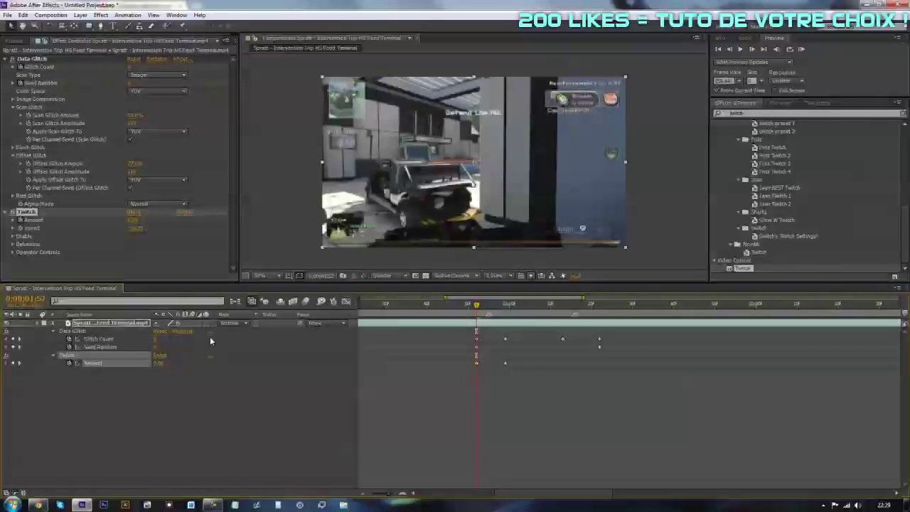
pyautogui.moveTo(476, 304); pyautogui.dragTo(506, 311)
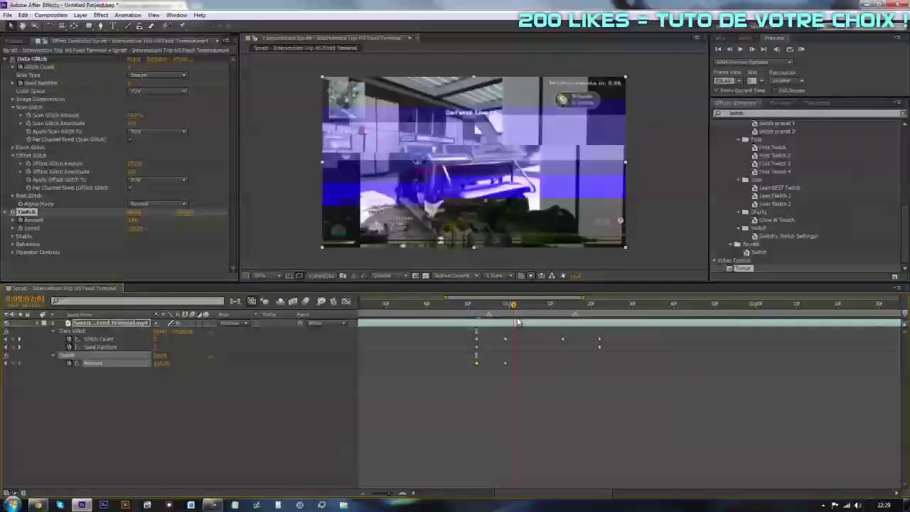
pyautogui.click(521, 403)
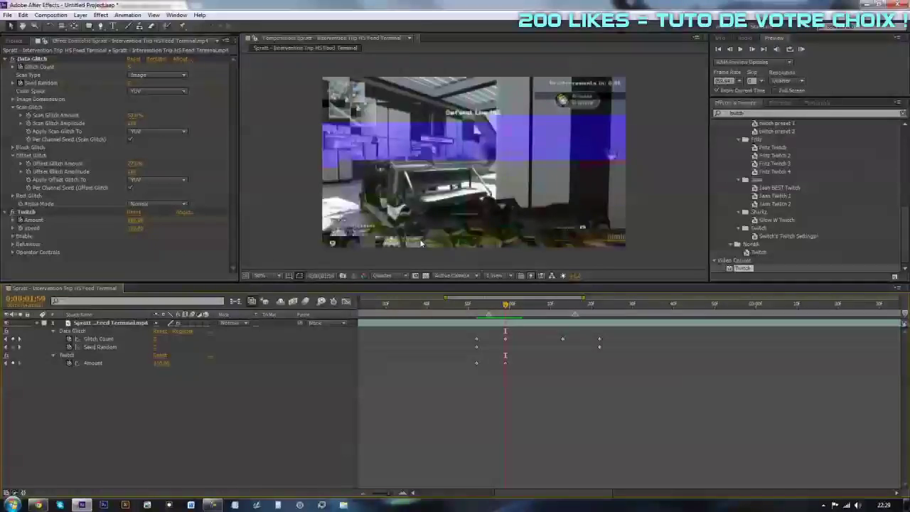
pyautogui.click(12, 236)
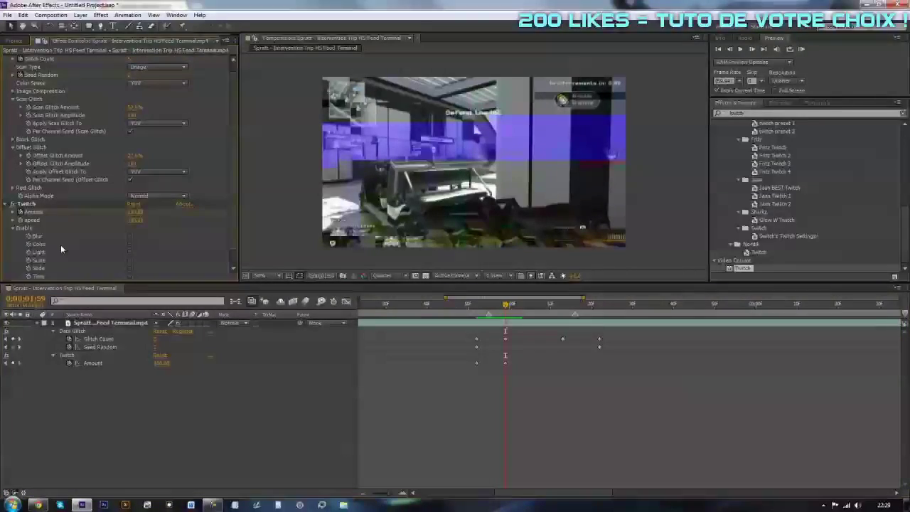
# - Enable Twitch Scale and Slide and set Twitch Amount to 5.00
pyautogui.scroll(-2, 175, 256)
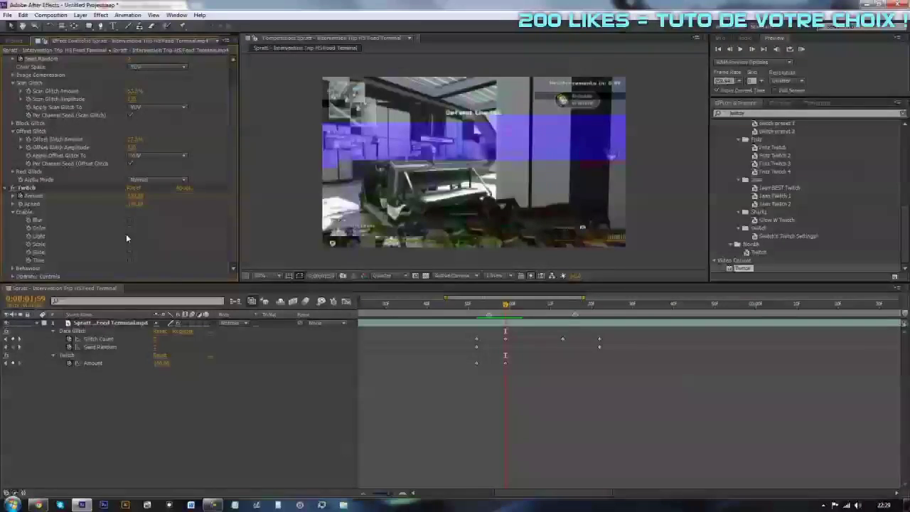
pyautogui.click(130, 245)
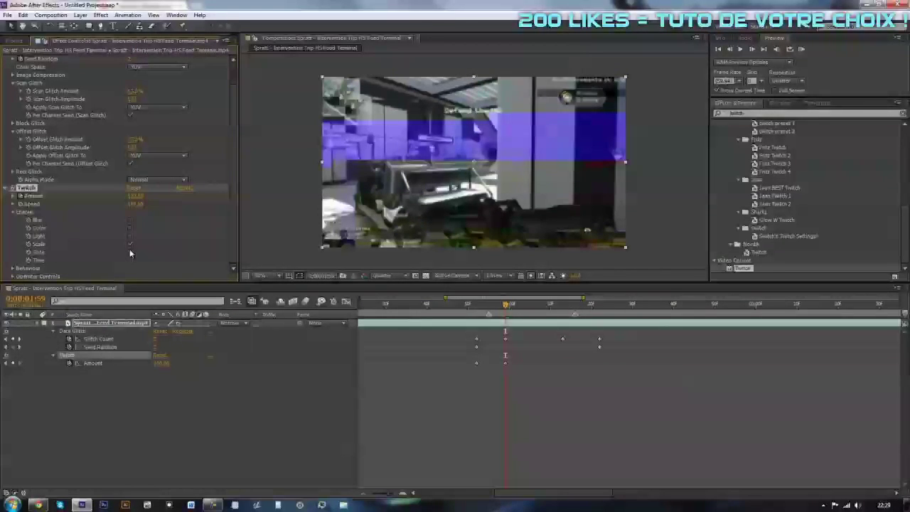
pyautogui.click(130, 252)
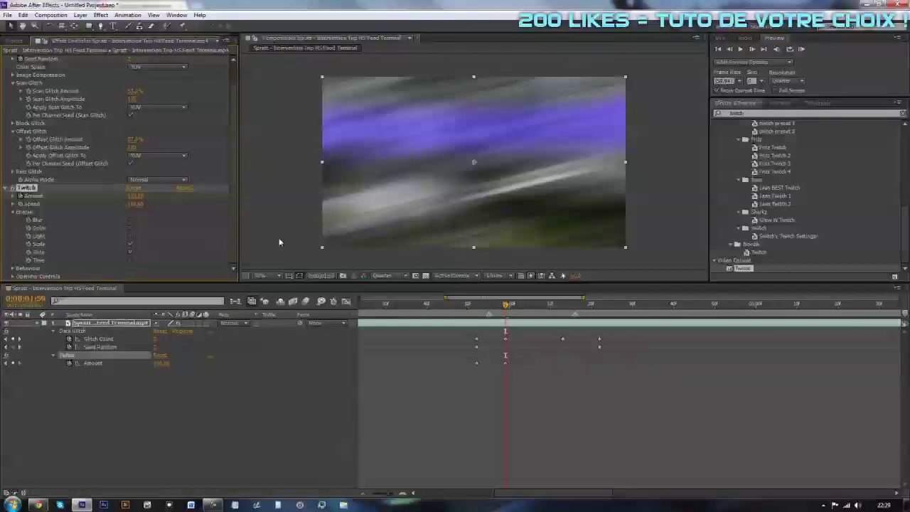
pyautogui.moveTo(139, 201); pyautogui.dragTo(124, 215)
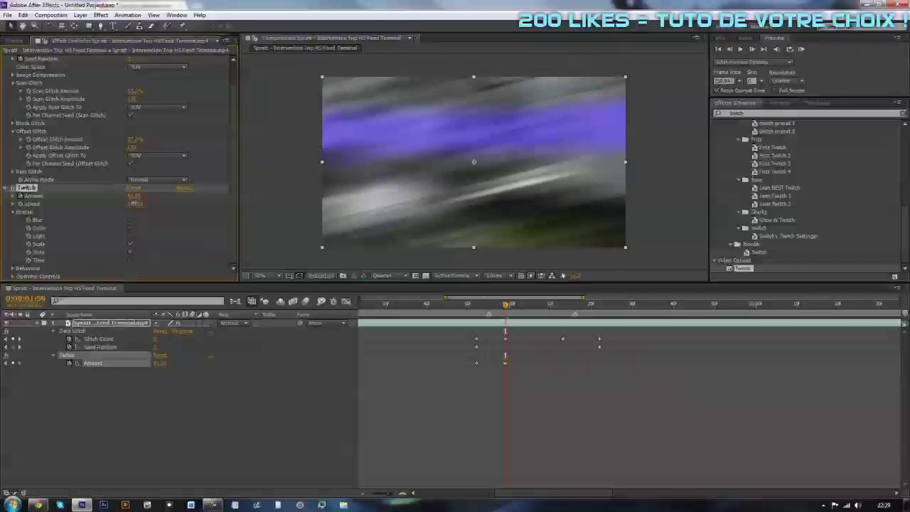
pyautogui.click(135, 195)
pyautogui.write('5')
pyautogui.press('Return')
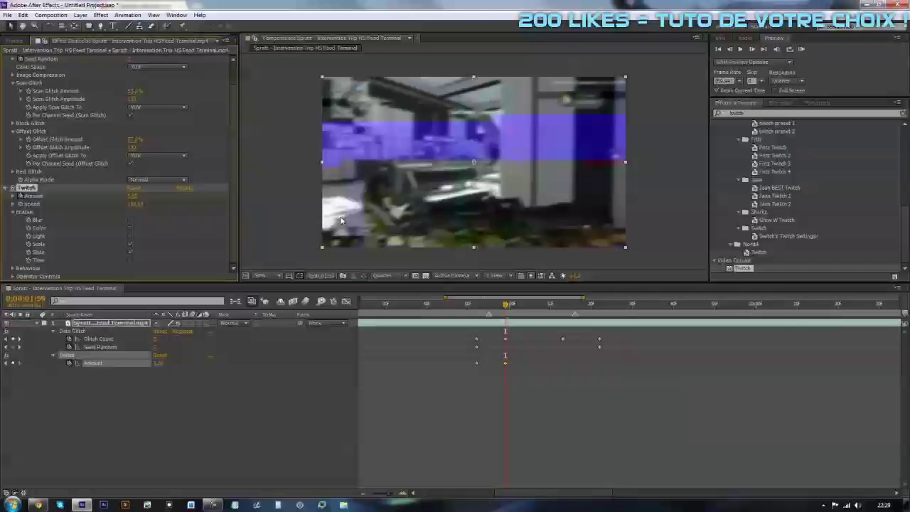
# - Adjust the Slide RGB Split under Operator Controls and preview a later frame
pyautogui.click(12, 277)
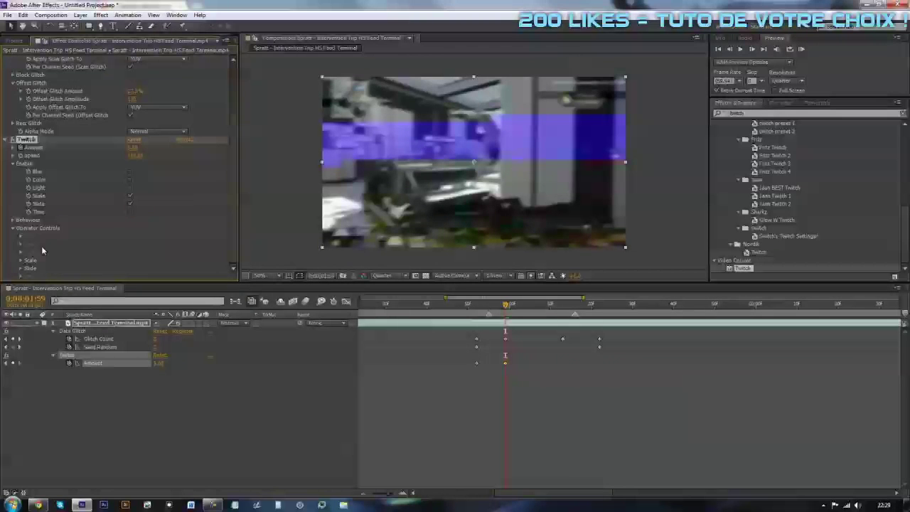
pyautogui.click(21, 268)
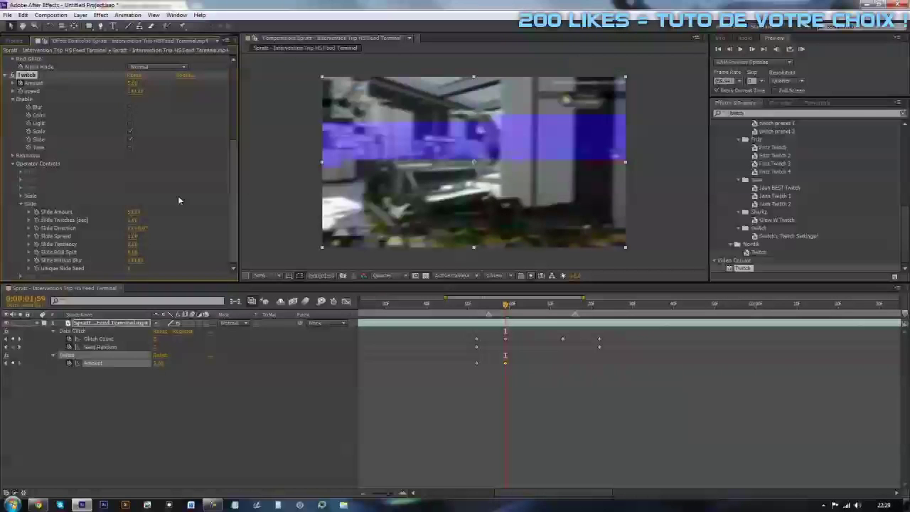
pyautogui.moveTo(130, 254); pyautogui.dragTo(122, 251)
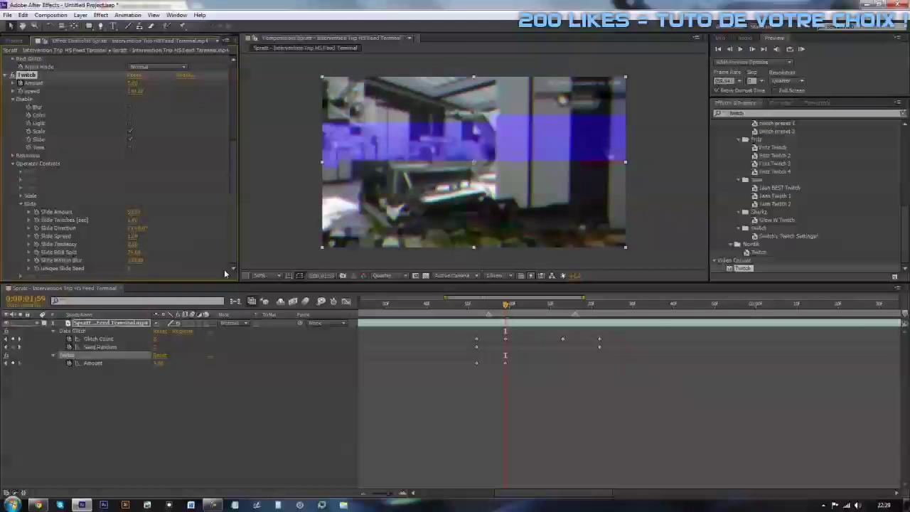
pyautogui.moveTo(526, 313); pyautogui.dragTo(551, 313)
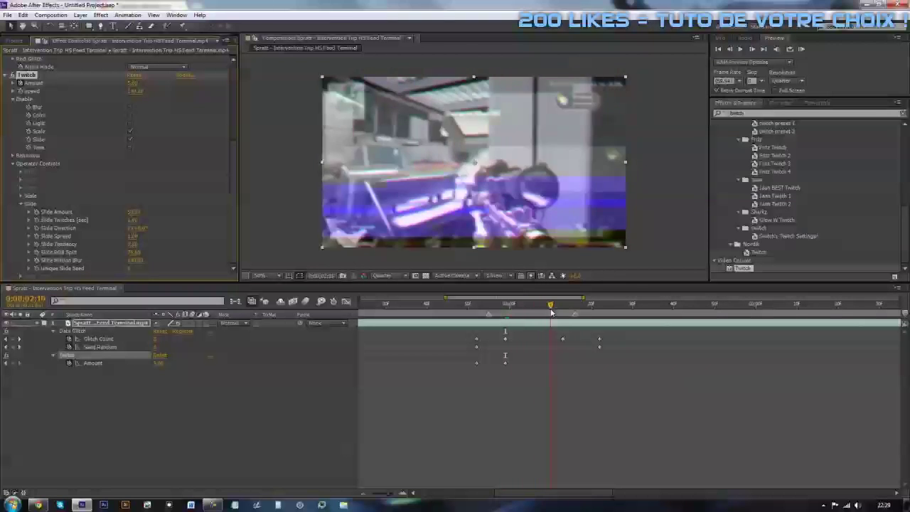
# - Lower the Twitch Slide Motion Blur from 100.00 to about 45
pyautogui.moveTo(552, 313)
pyautogui.mouseDown()
pyautogui.moveTo(508, 342)
pyautogui.moveTo(550, 332)
pyautogui.mouseUp()
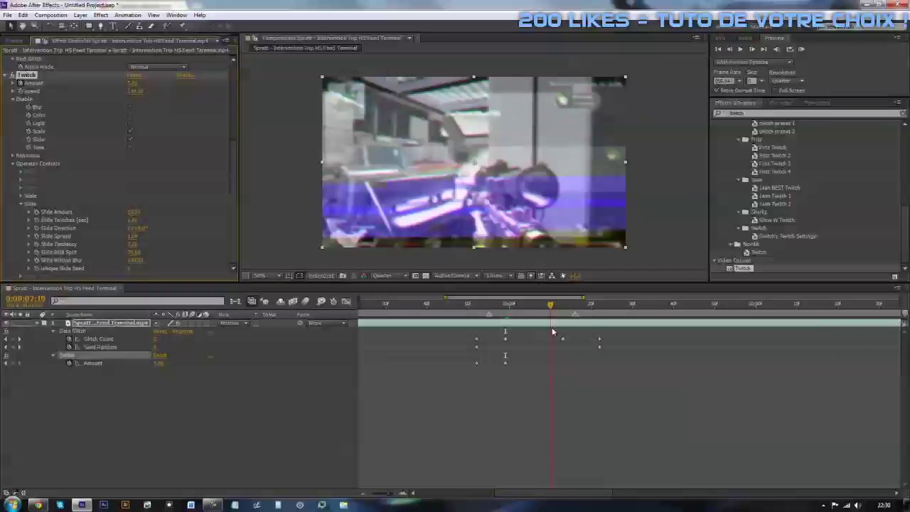
pyautogui.click(21, 205)
pyautogui.click(23, 263)
pyautogui.click(21, 260)
pyautogui.scroll(-2, 71, 256)
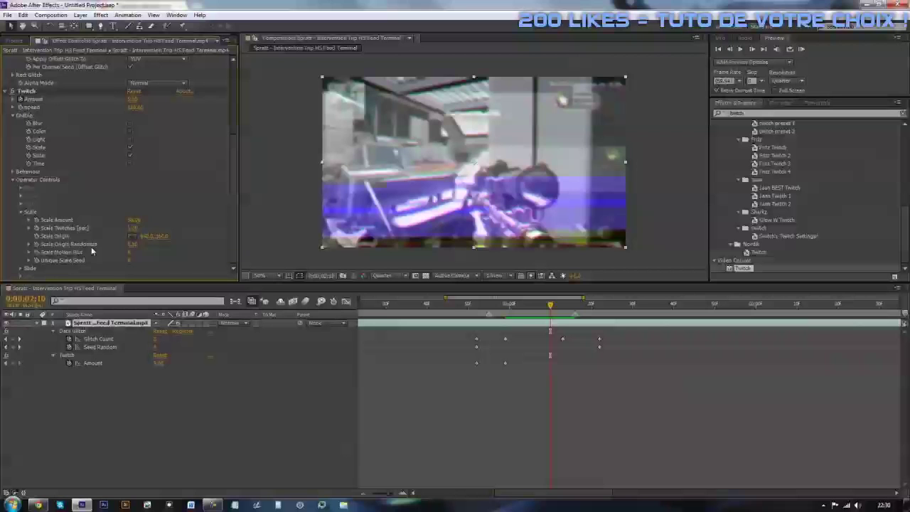
pyautogui.click(20, 211)
pyautogui.click(21, 269)
pyautogui.scroll(-3, 116, 249)
pyautogui.moveTo(134, 260)
pyautogui.mouseDown()
pyautogui.moveTo(108, 267)
pyautogui.moveTo(89, 252)
pyautogui.mouseUp()
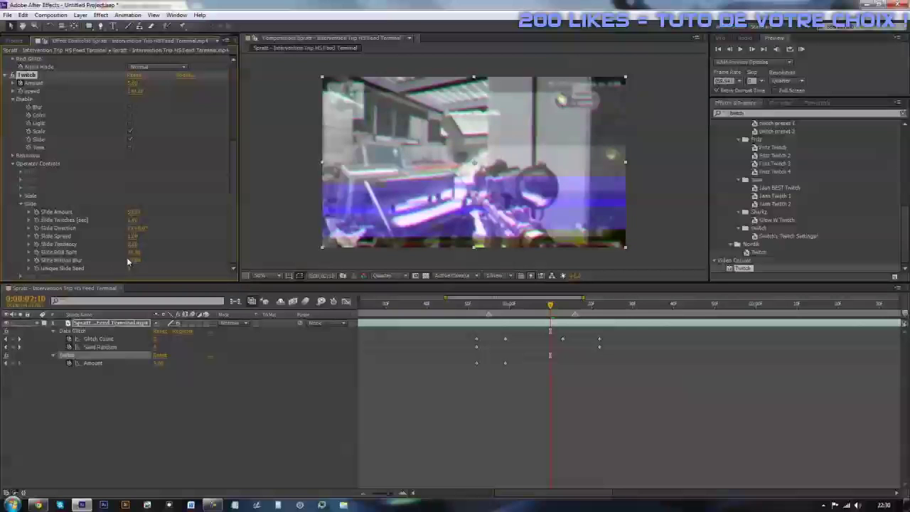
# - Set Slide Motion Blur to 25.00 and copy-paste the earlier Twitch Amount keyframe
pyautogui.write('25')
pyautogui.press('Return')
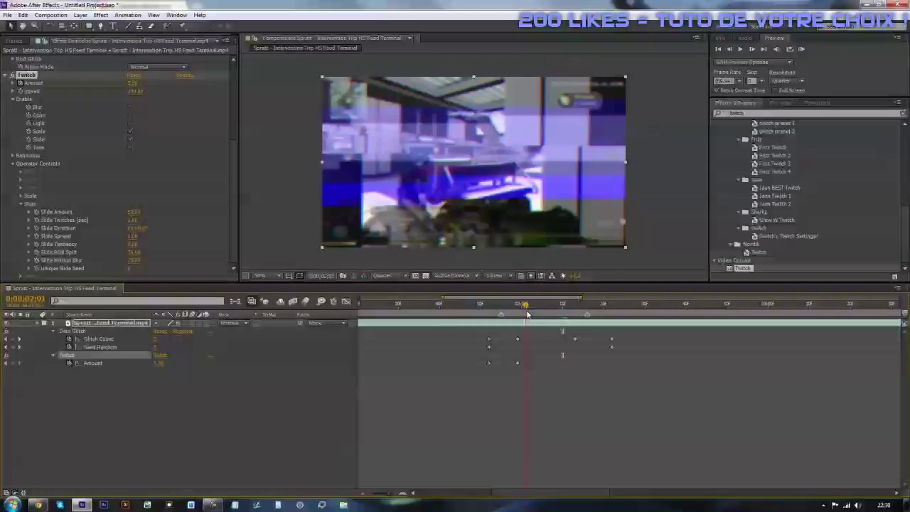
pyautogui.moveTo(551, 296)
pyautogui.mouseDown()
pyautogui.moveTo(551, 309)
pyautogui.moveTo(574, 306)
pyautogui.mouseUp()
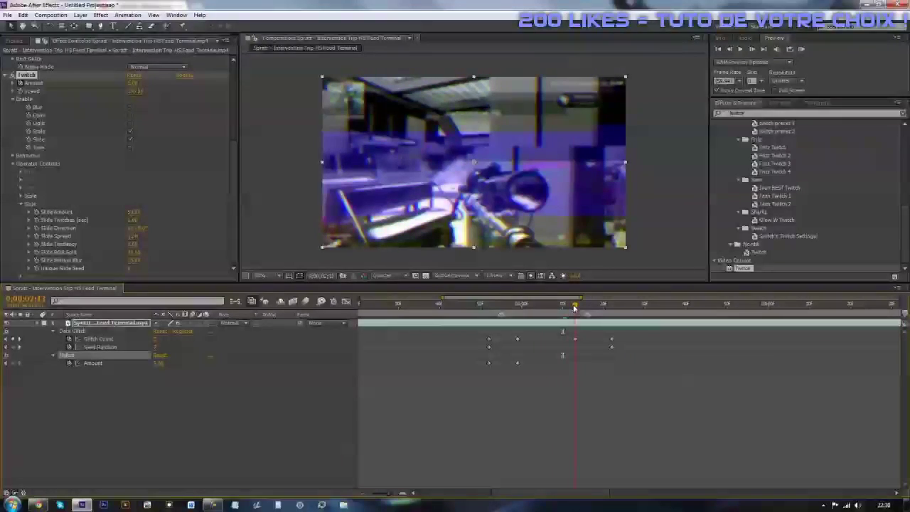
pyautogui.click(517, 363)
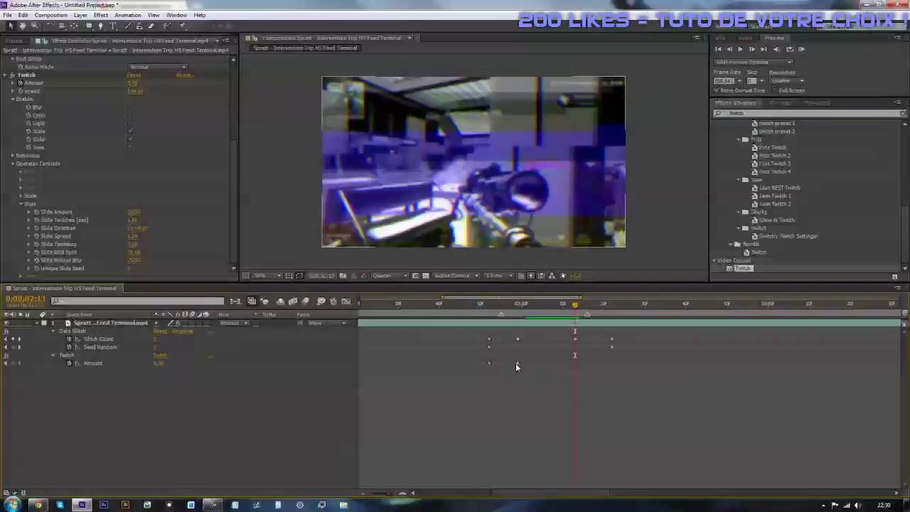
pyautogui.hotkey('ctrl', 'c')
pyautogui.hotkey('ctrl', 'v')
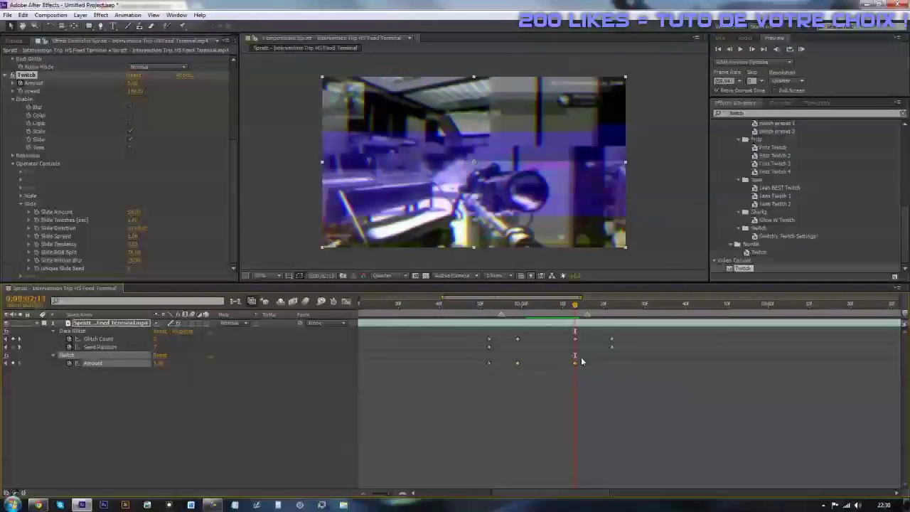
# - Duplicate another Twitch Amount keyframe later in the clip and preview the new burst
pyautogui.click(489, 363)
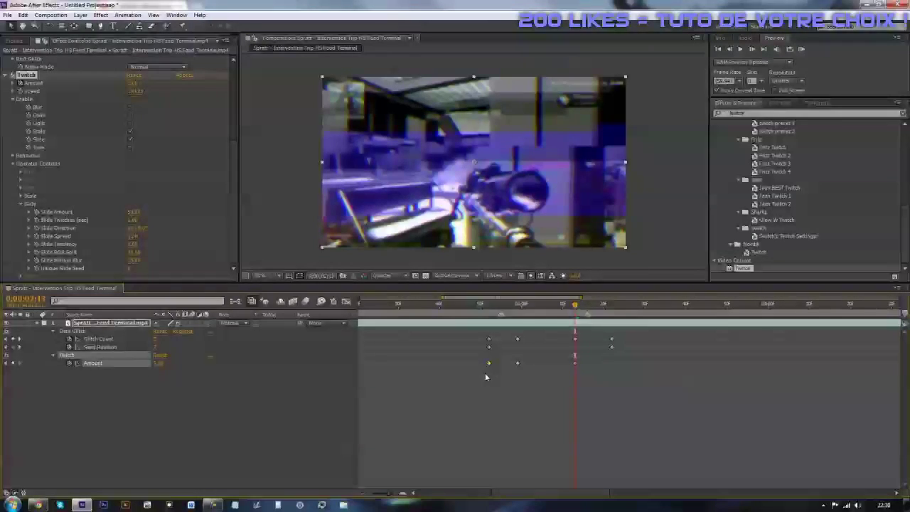
pyautogui.click(613, 313)
pyautogui.hotkey('ctrl', 'c')
pyautogui.hotkey('ctrl', 'v')
pyautogui.moveTo(613, 314)
pyautogui.mouseDown()
pyautogui.moveTo(490, 339)
pyautogui.moveTo(609, 320)
pyautogui.mouseUp()
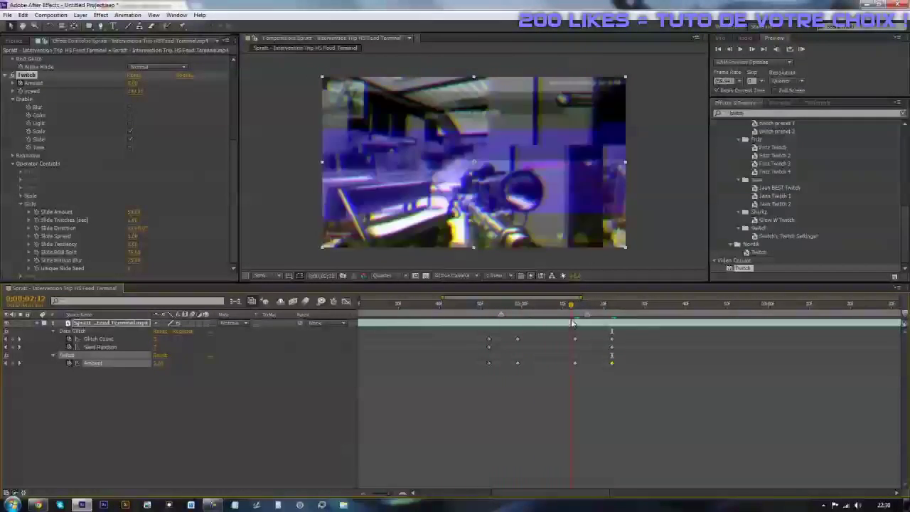
pyautogui.moveTo(608, 320)
pyautogui.mouseDown()
pyautogui.moveTo(536, 354)
pyautogui.moveTo(552, 337)
pyautogui.moveTo(548, 365)
pyautogui.moveTo(521, 365)
pyautogui.mouseUp()
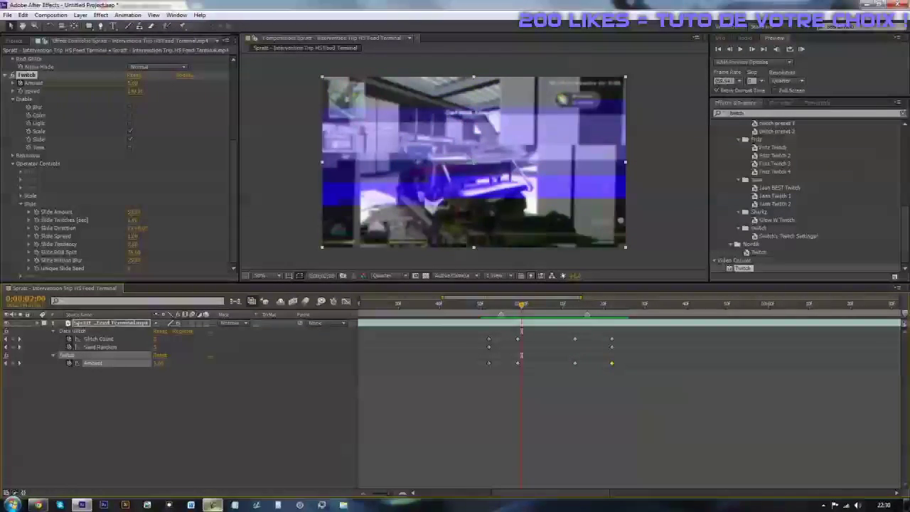
pyautogui.click(212, 504)
pyautogui.moveTo(522, 305)
pyautogui.mouseDown()
pyautogui.moveTo(574, 326)
pyautogui.moveTo(636, 305)
pyautogui.mouseUp()
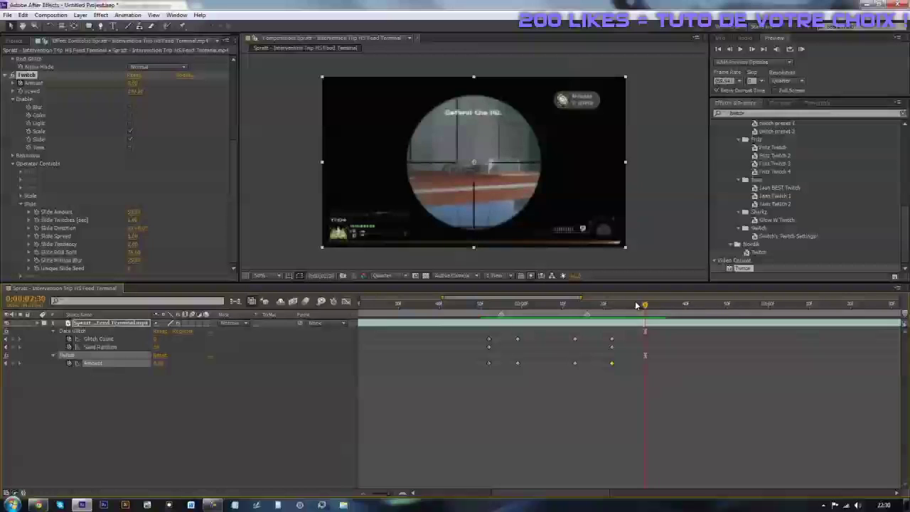
pyautogui.click(677, 306)
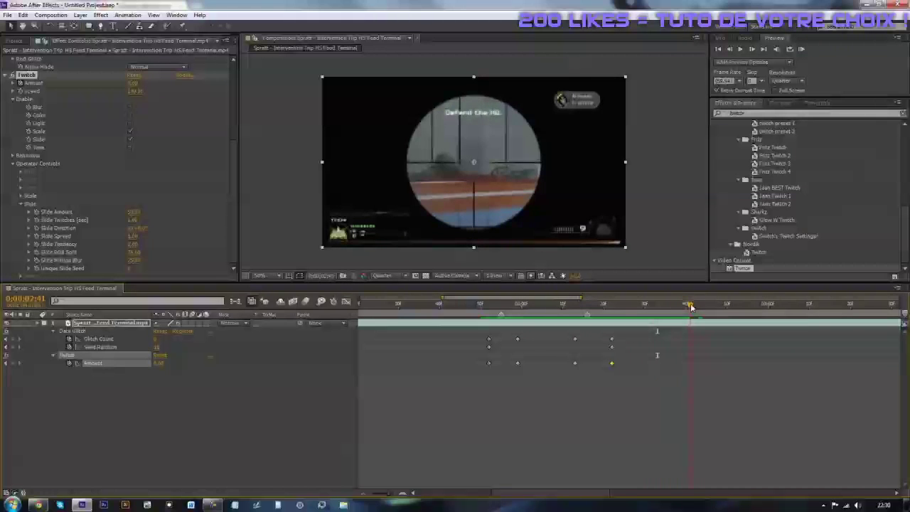
pyautogui.moveTo(709, 308); pyautogui.dragTo(714, 310)
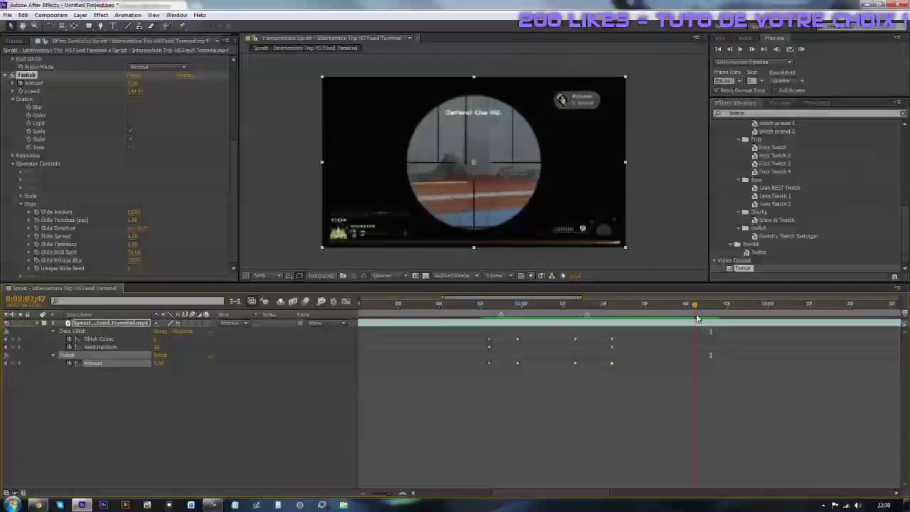
pyautogui.moveTo(696, 311)
pyautogui.mouseDown()
pyautogui.moveTo(477, 323)
pyautogui.moveTo(460, 313)
pyautogui.moveTo(569, 304)
pyautogui.mouseUp()
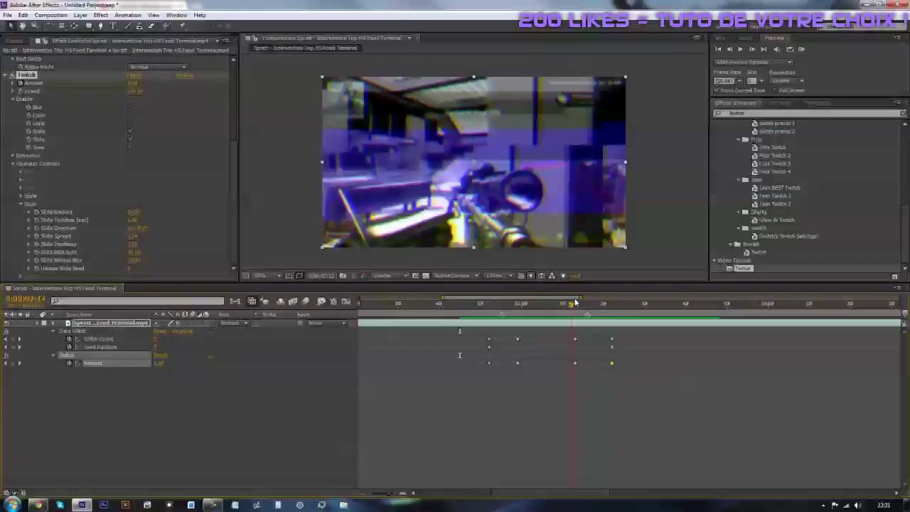
pyautogui.moveTo(575, 303)
pyautogui.mouseDown()
pyautogui.moveTo(649, 319)
pyautogui.moveTo(556, 344)
pyautogui.mouseUp()
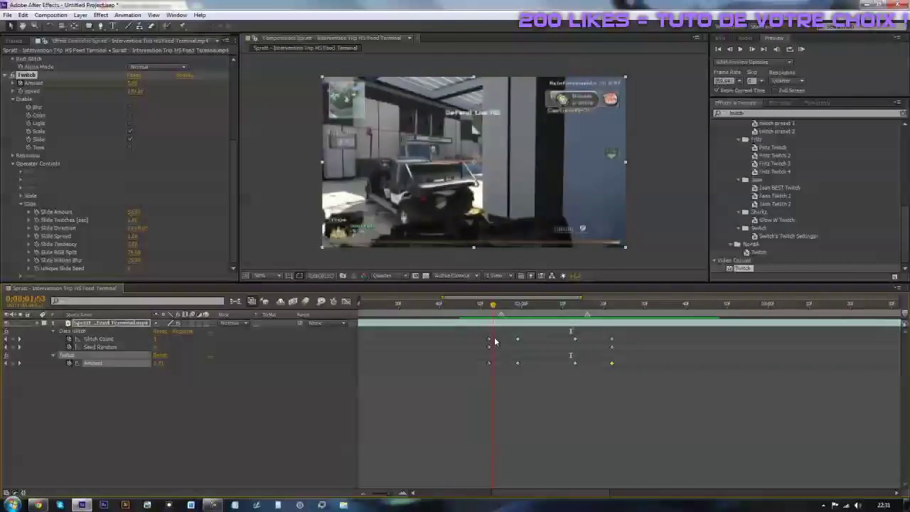
pyautogui.moveTo(556, 344); pyautogui.dragTo(595, 344)
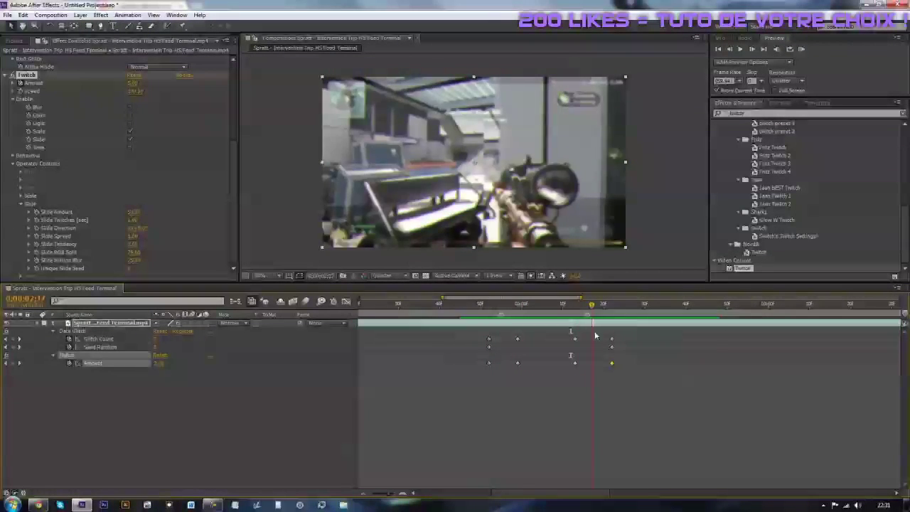
pyautogui.moveTo(523, 314)
pyautogui.mouseDown()
pyautogui.moveTo(549, 323)
pyautogui.moveTo(457, 321)
pyautogui.mouseUp()
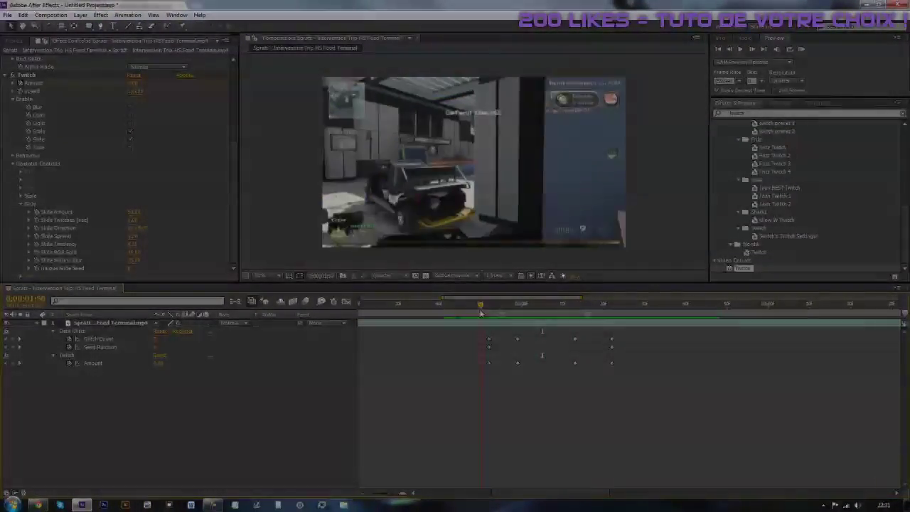